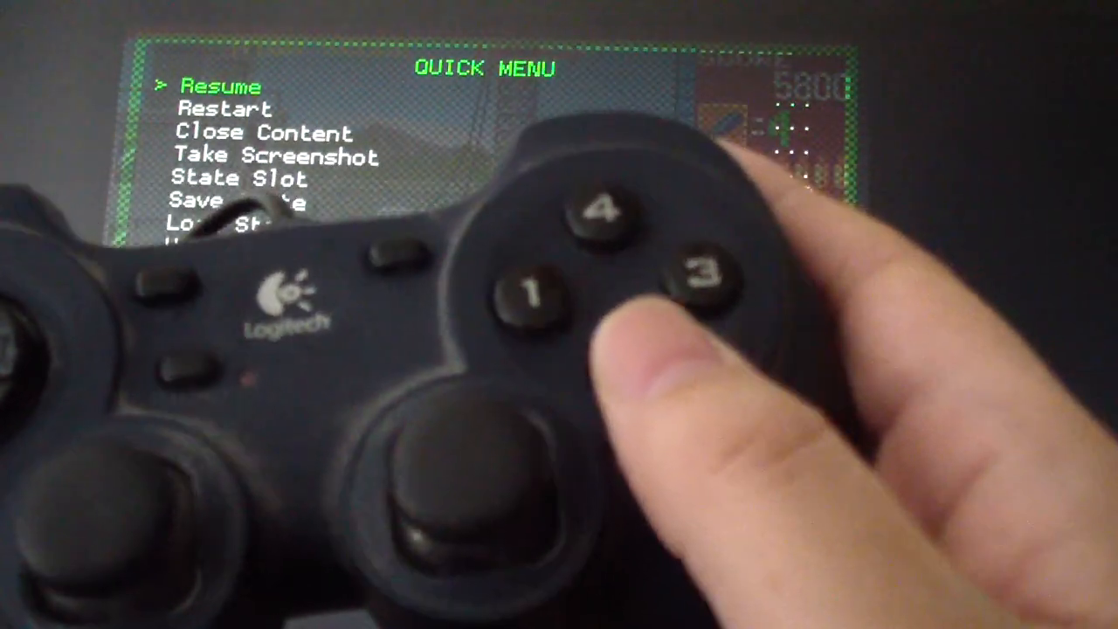
Return to the Main Menu, glance at the Configuration File page, and highlight Settings.
key(BackSpace)
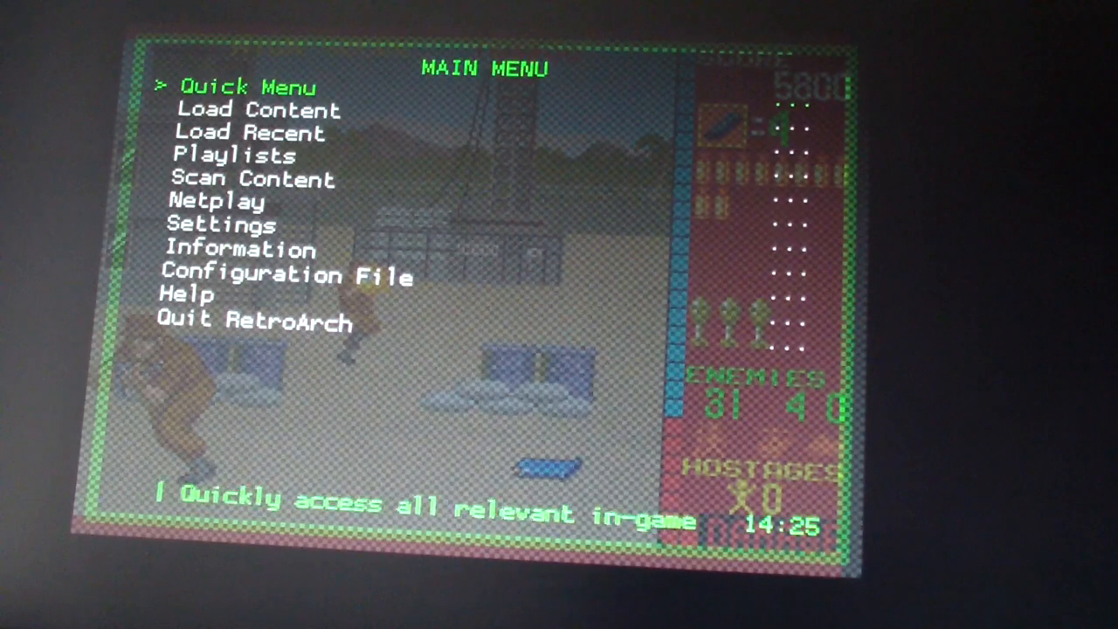
key(Down)
key(Down)
key(Down)
key(Down)
key(Down)
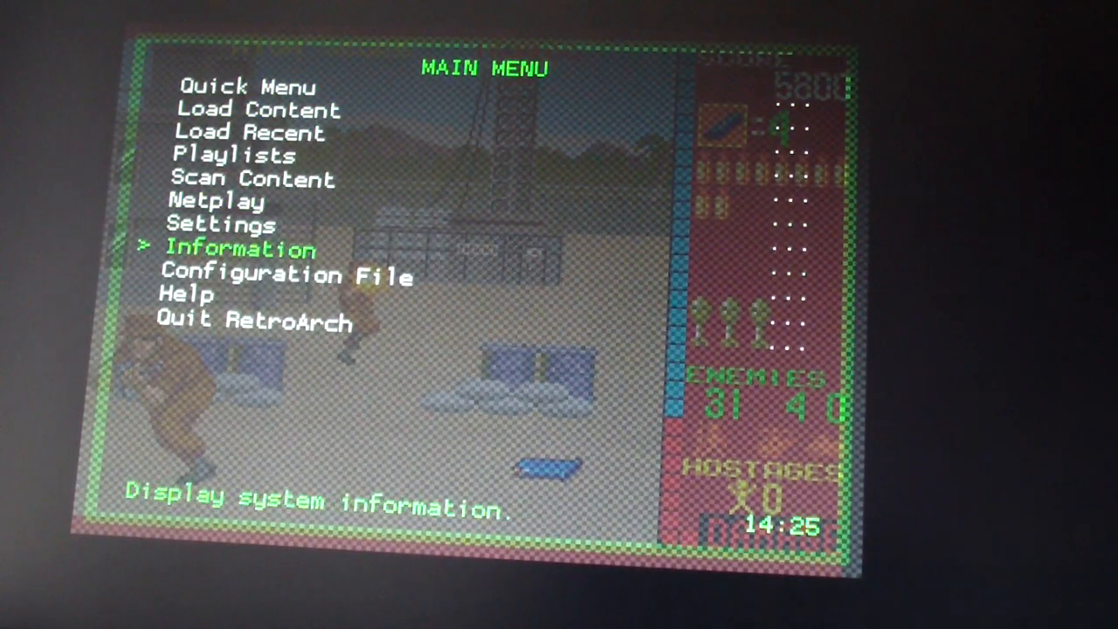
key(Down)
key(Down)
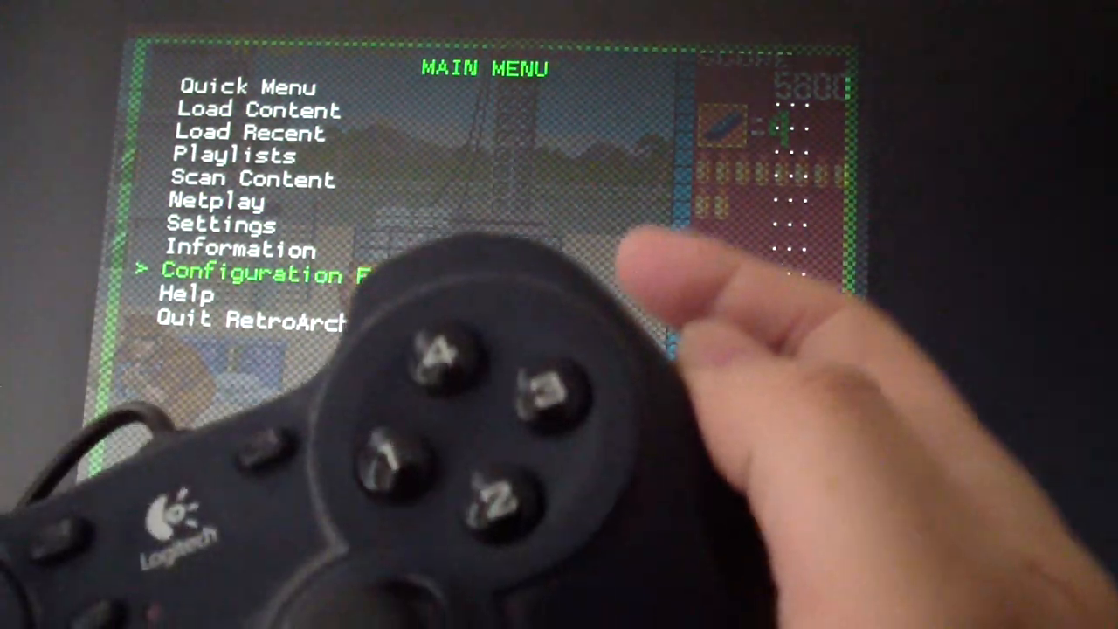
key(Return)
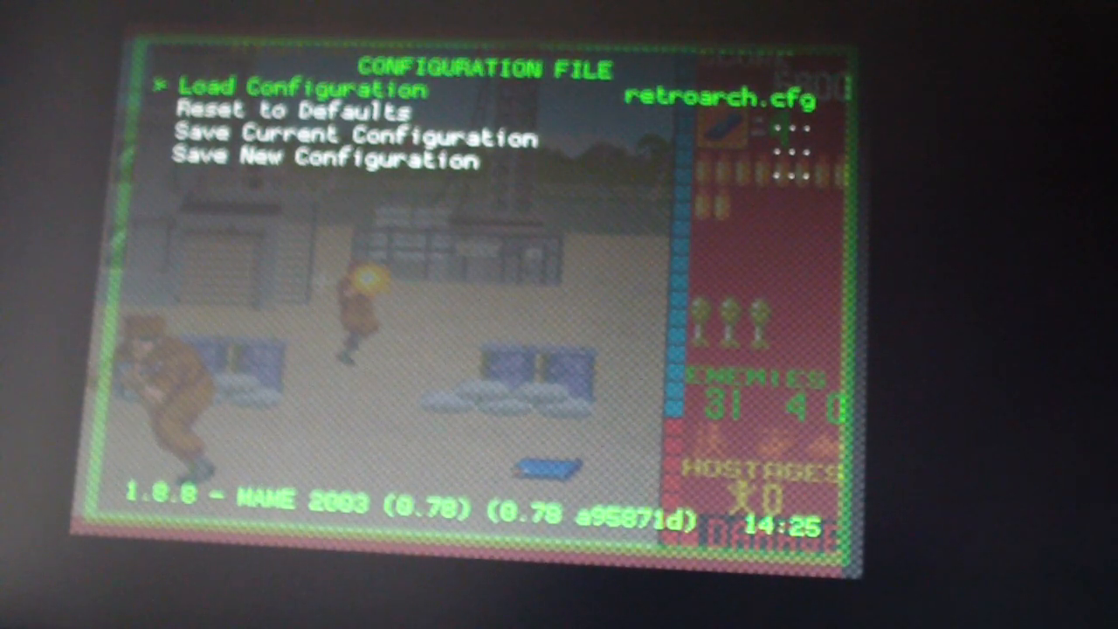
key(BackSpace)
key(Up)
key(Up)
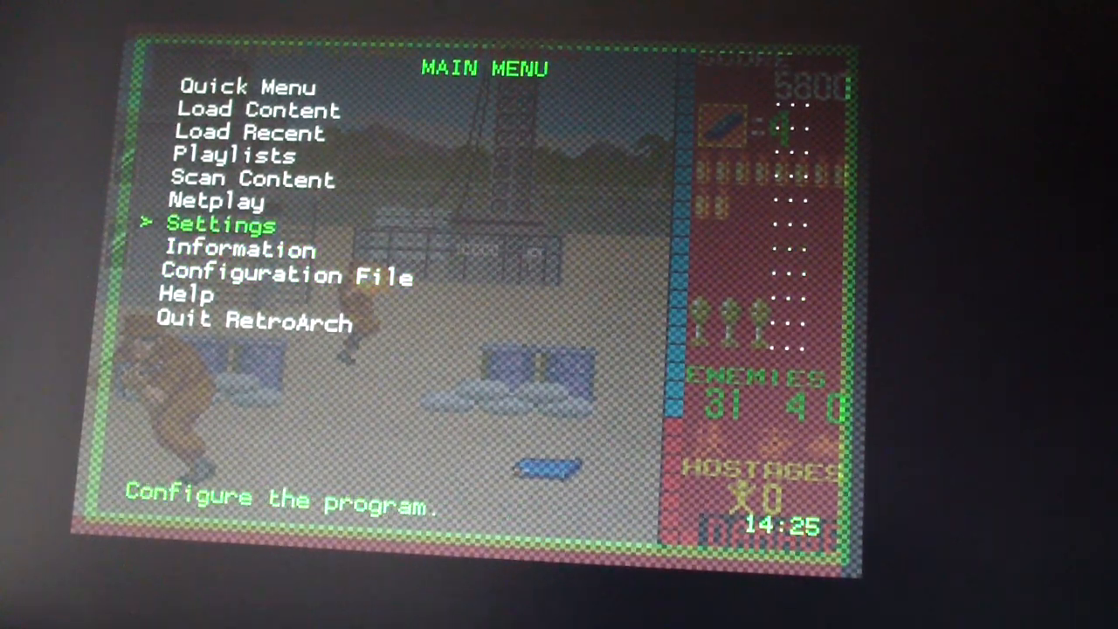
In Settings > Input, check that Port 1 Binds uses Mouse Index 2.
key(Return)
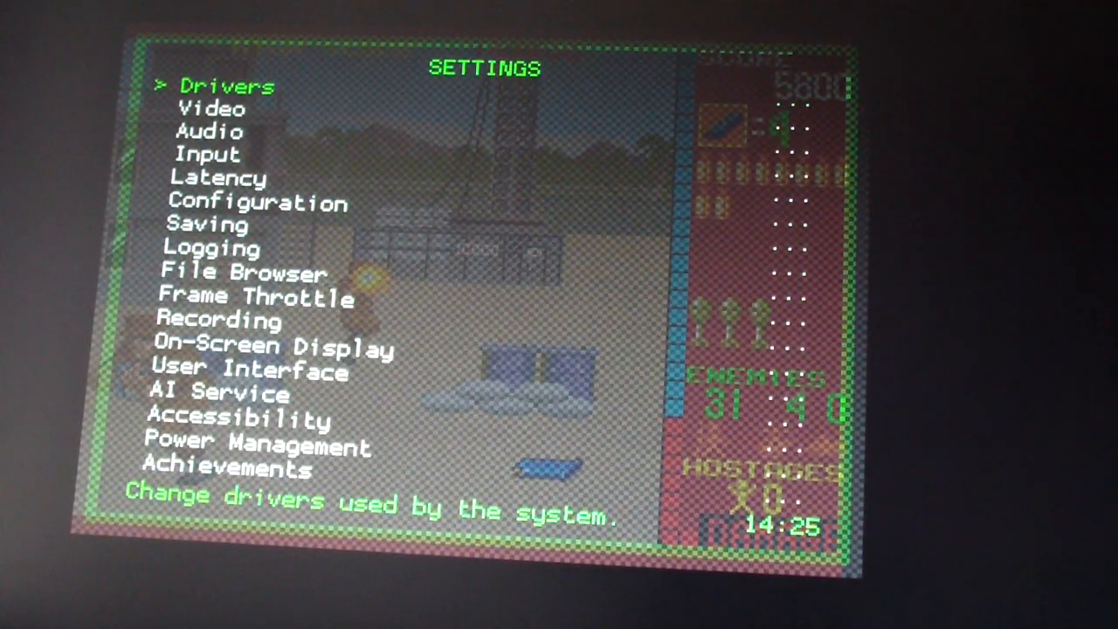
key(Return)
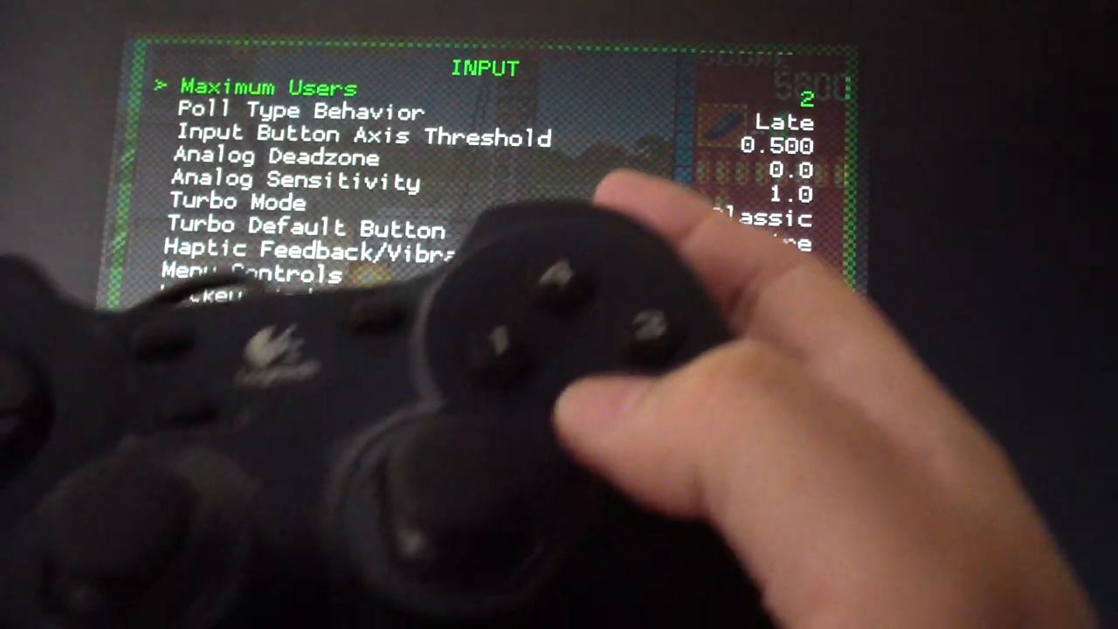
key(BackSpace)
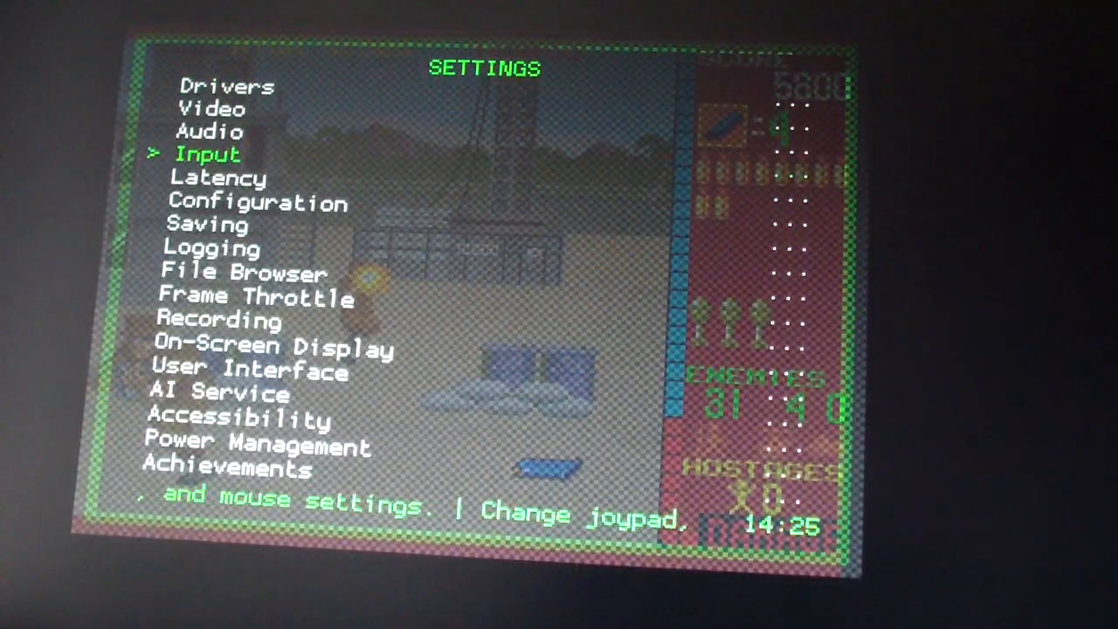
key(Return)
key(Down)
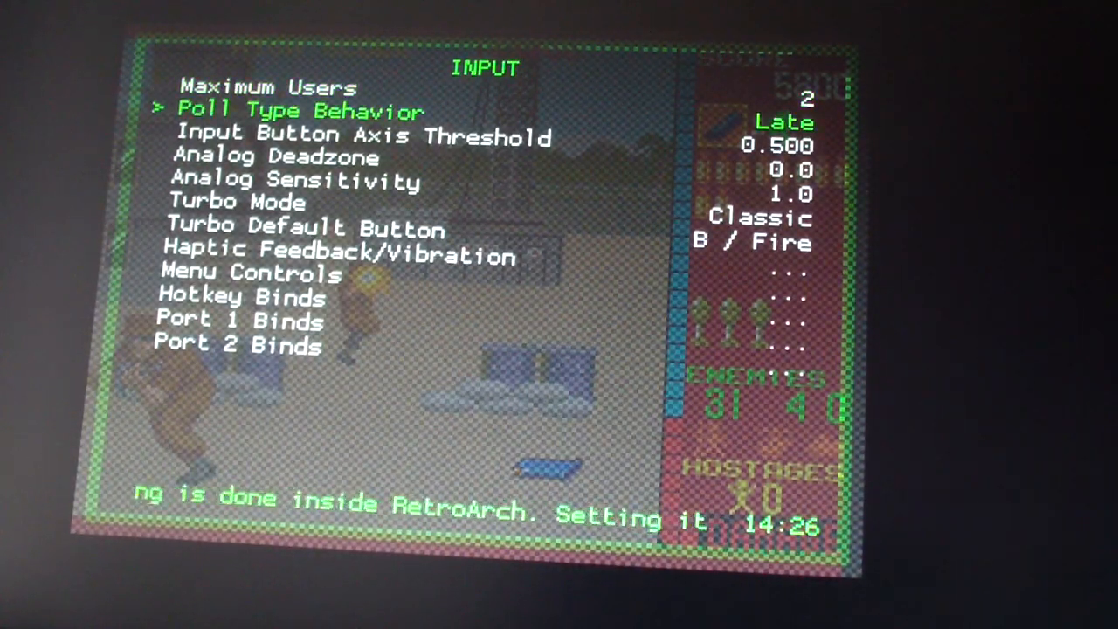
key(Down)
key(Down)
key(Down)
key(Down)
key(Down)
key(Down)
key(Down)
key(Down)
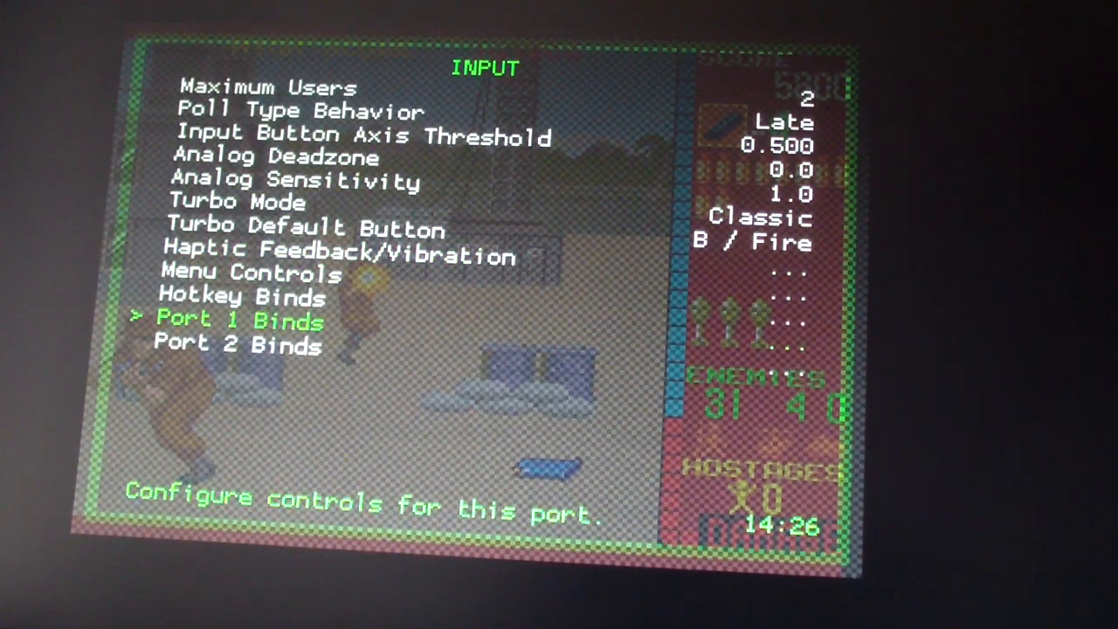
key(Return)
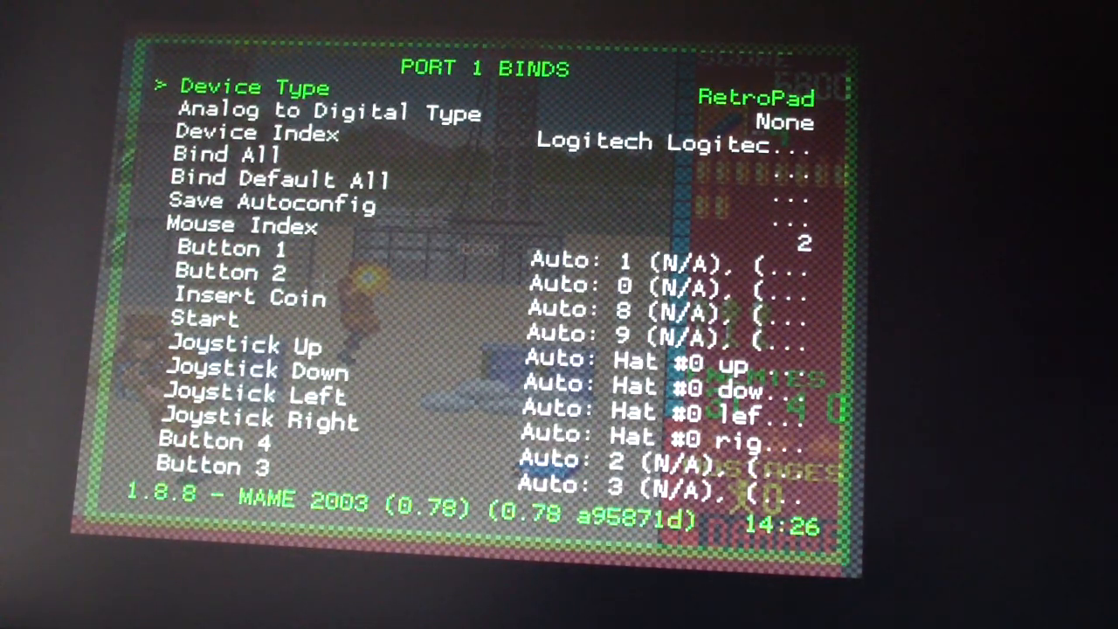
key(Down)
key(Down)
key(Down)
key(Down)
key(Down)
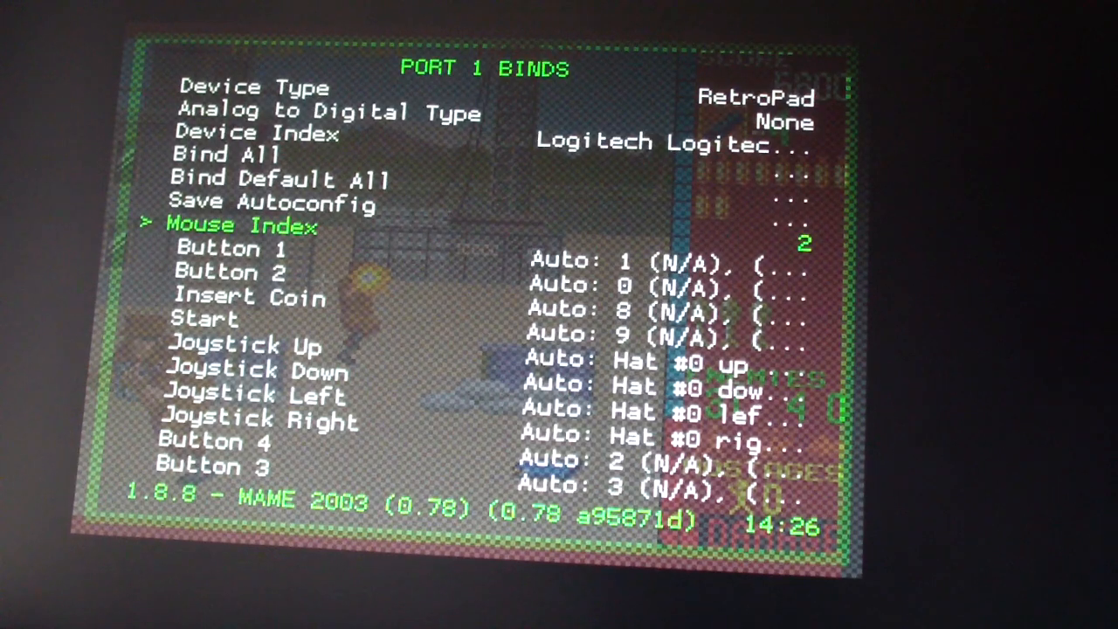
key(BackSpace)
Set Port 2 Binds' Mouse Index to 2 and return to the Settings list.
key(Down)
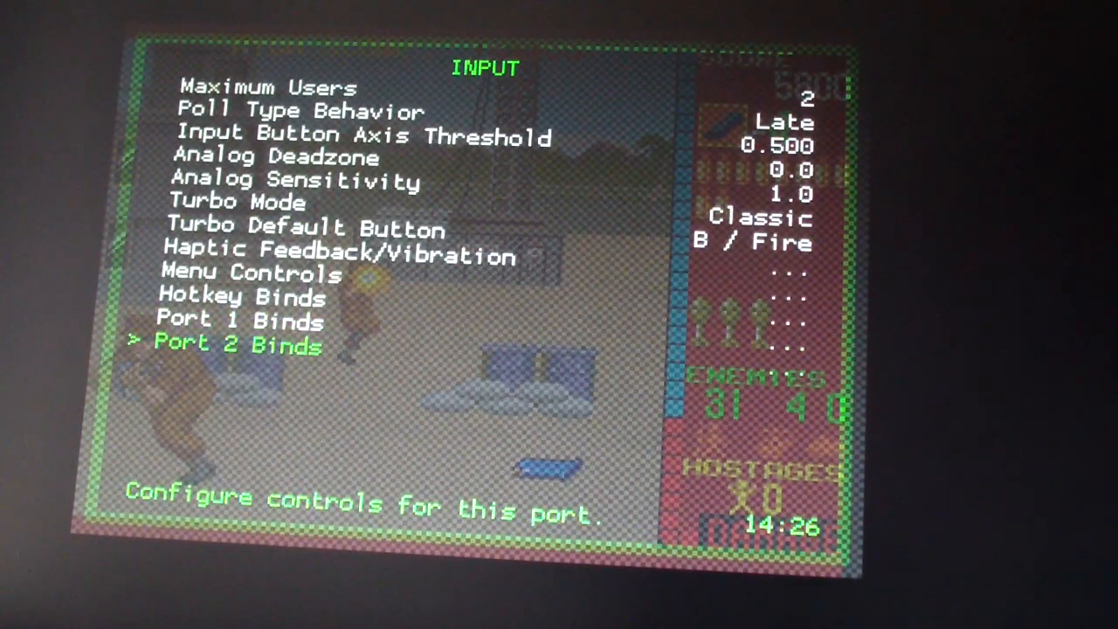
key(Return)
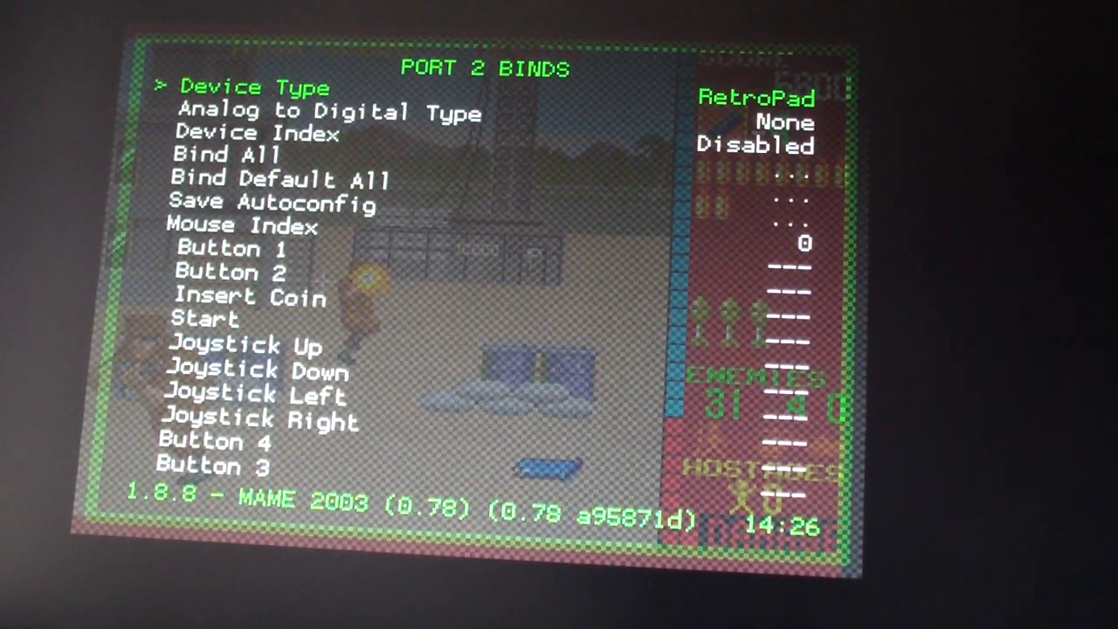
key(Down)
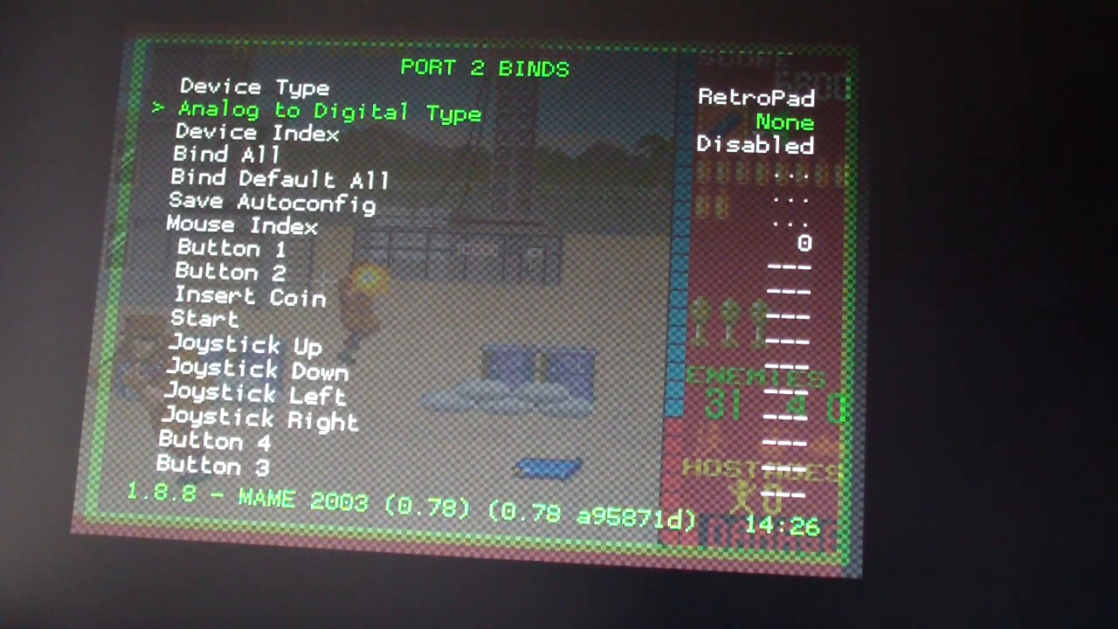
key(Down)
key(Down)
key(Down)
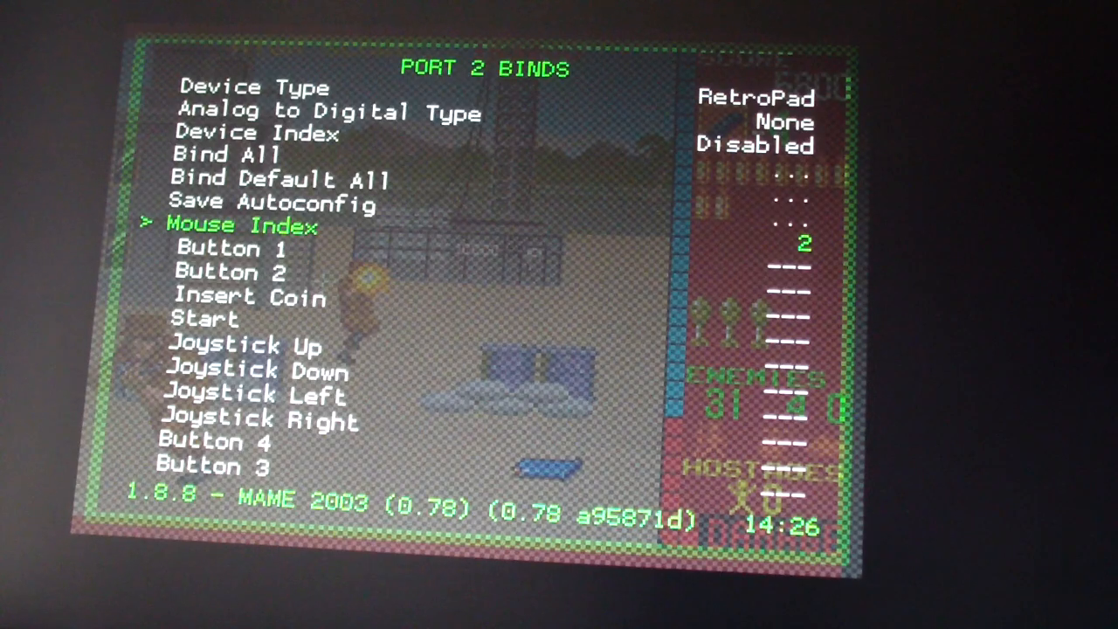
key(BackSpace)
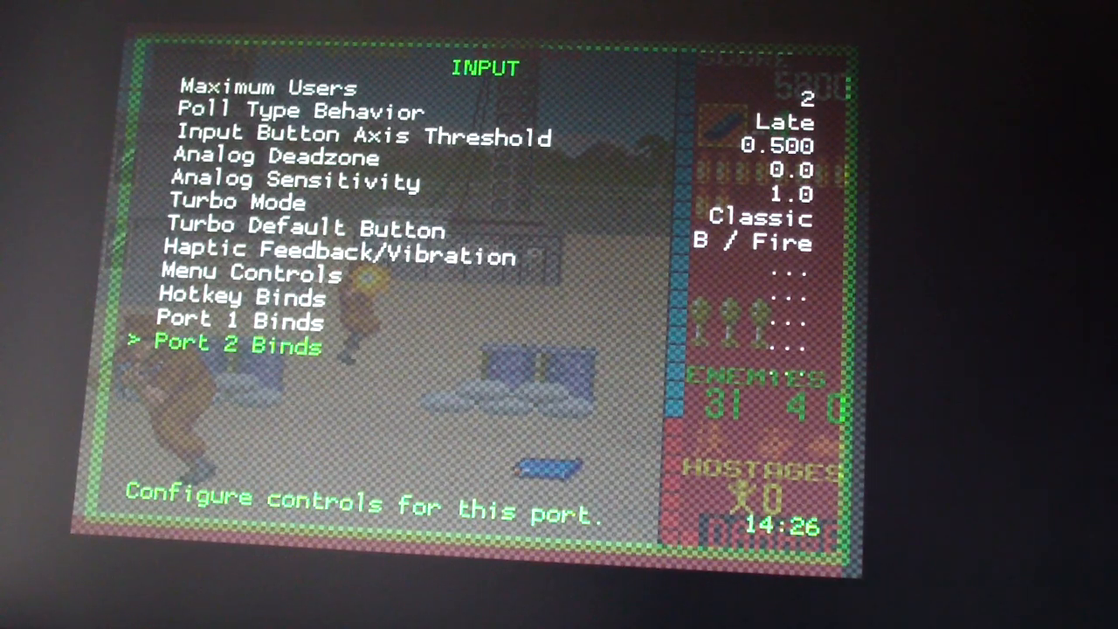
key(BackSpace)
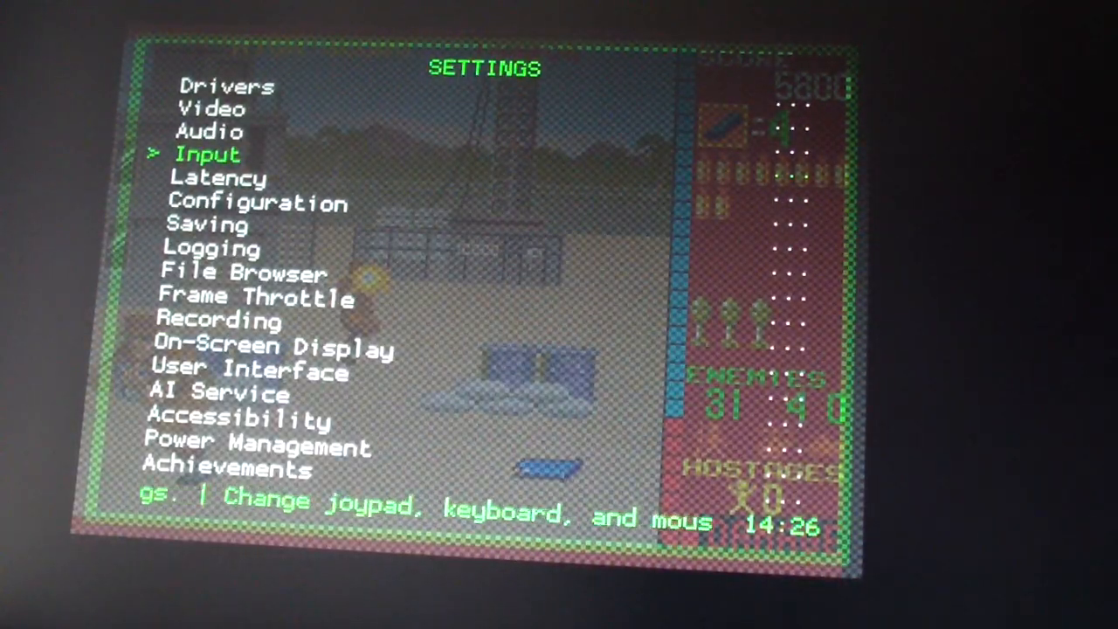
Save the current configuration to retroarch.cfg from the Configuration File menu.
key(BackSpace)
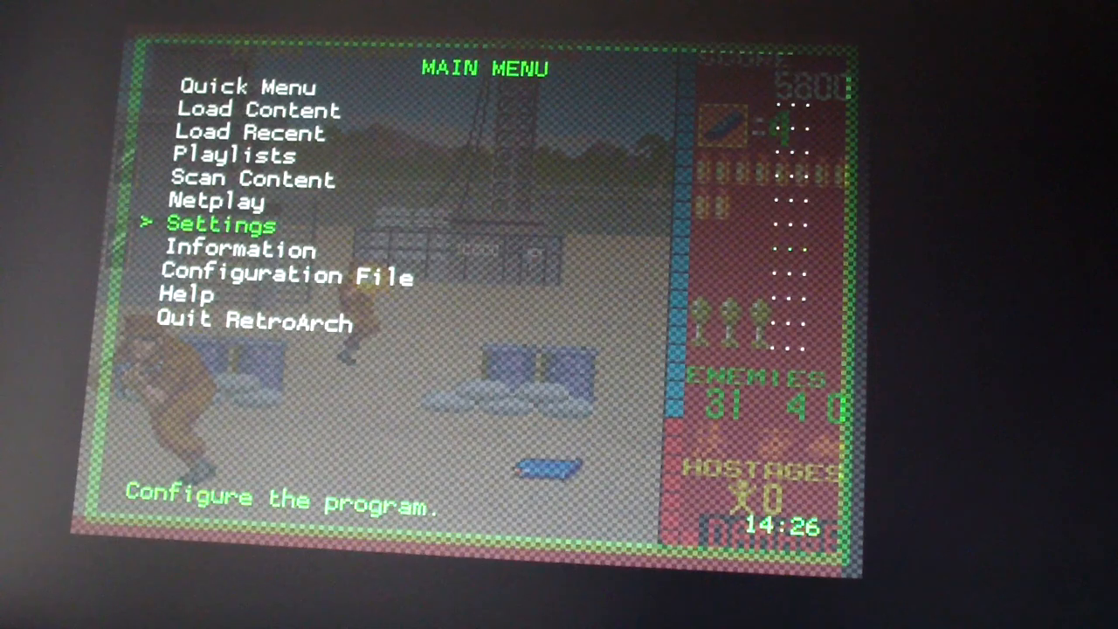
key(Down)
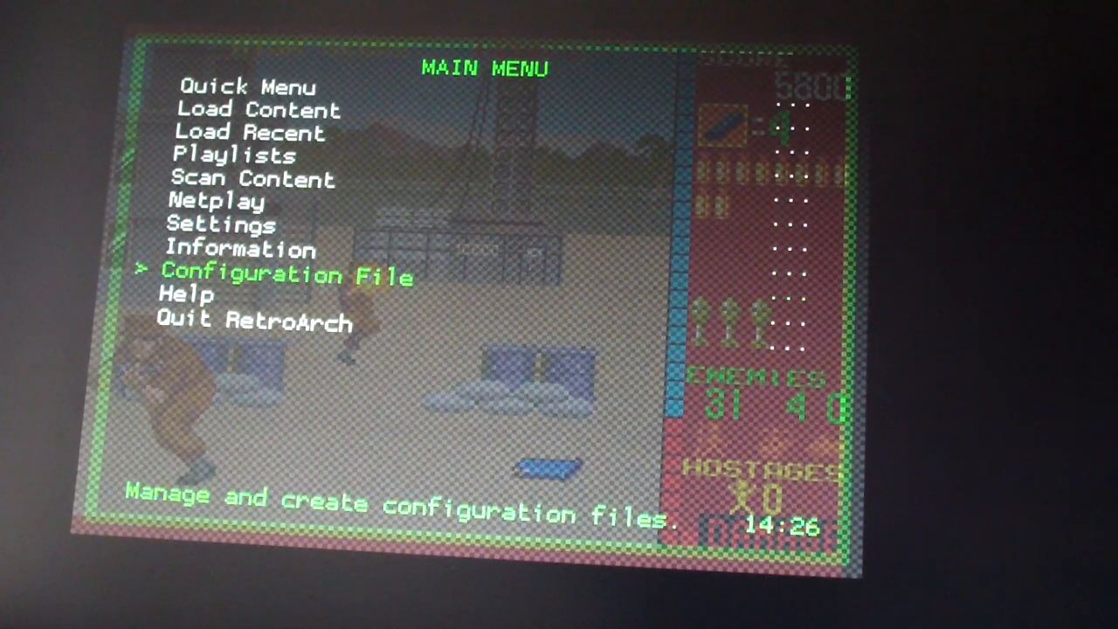
key(Return)
key(Down)
key(Down)
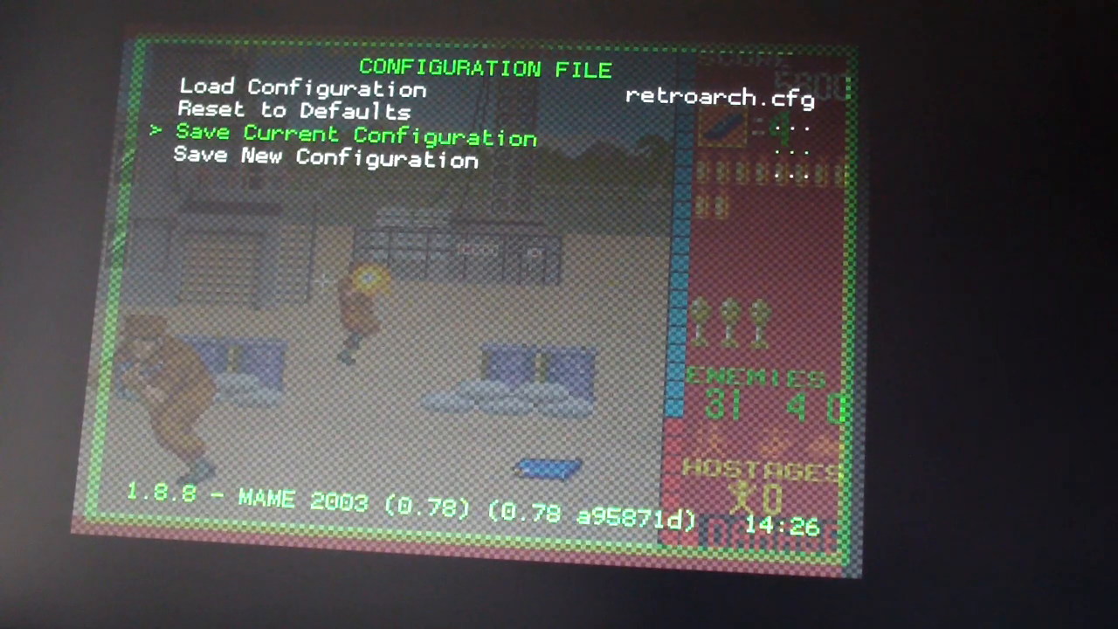
key(Return)
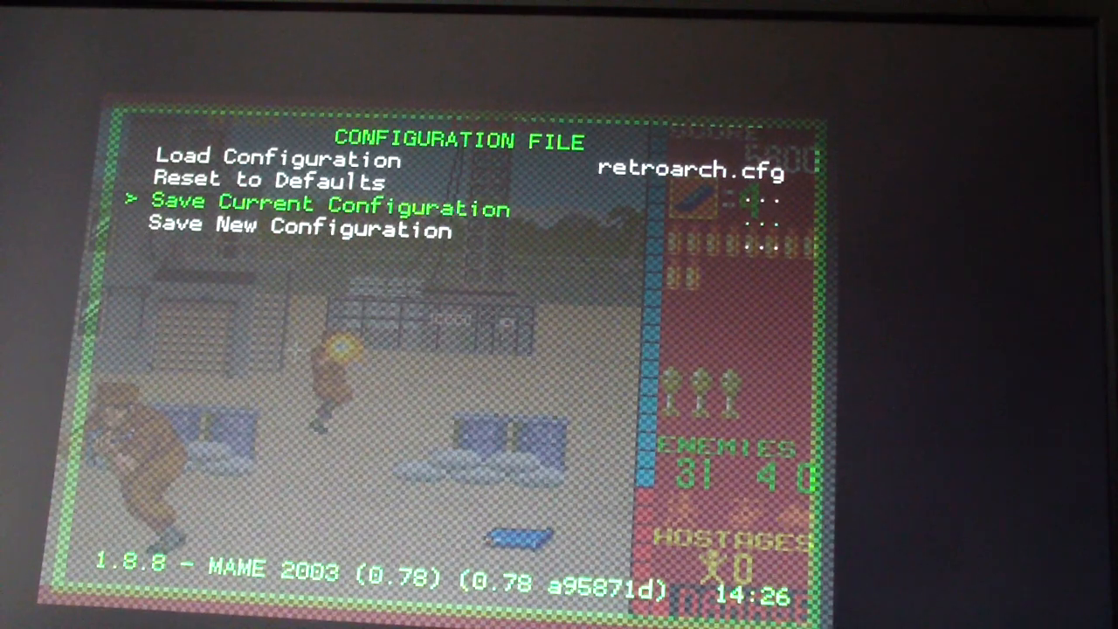
key(BackSpace)
Move through the Main Menu entries toward the Quick Menu for the running game.
key(Up)
key(Up)
key(Up)
key(Up)
key(Up)
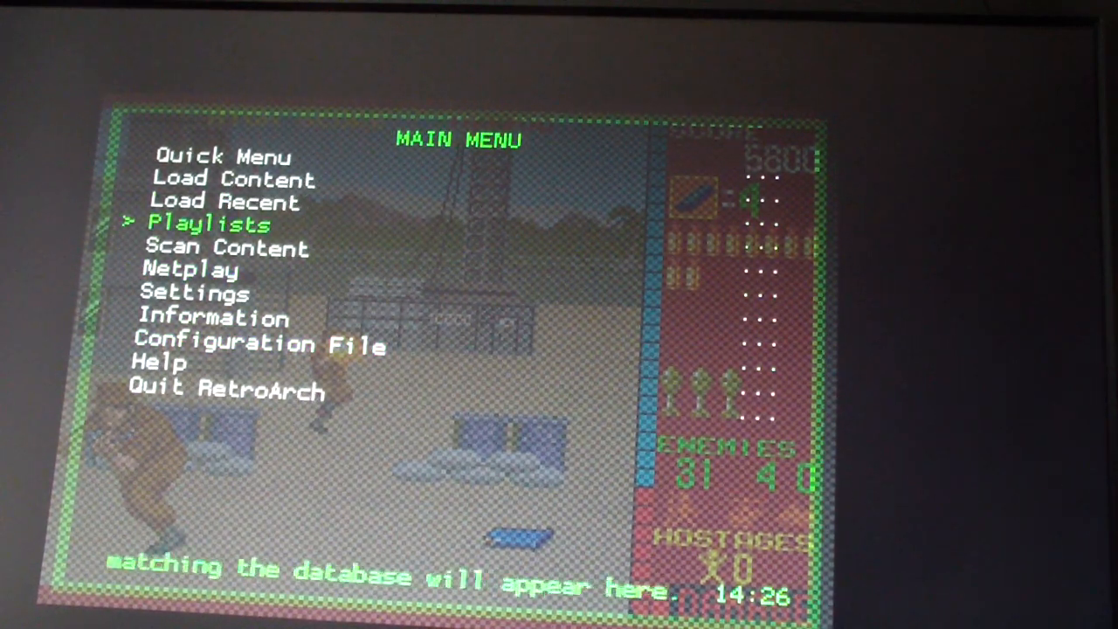
key(Up)
key(Up)
key(Up)
key(Down)
key(Down)
key(Up)
key(Up)
key(Up)
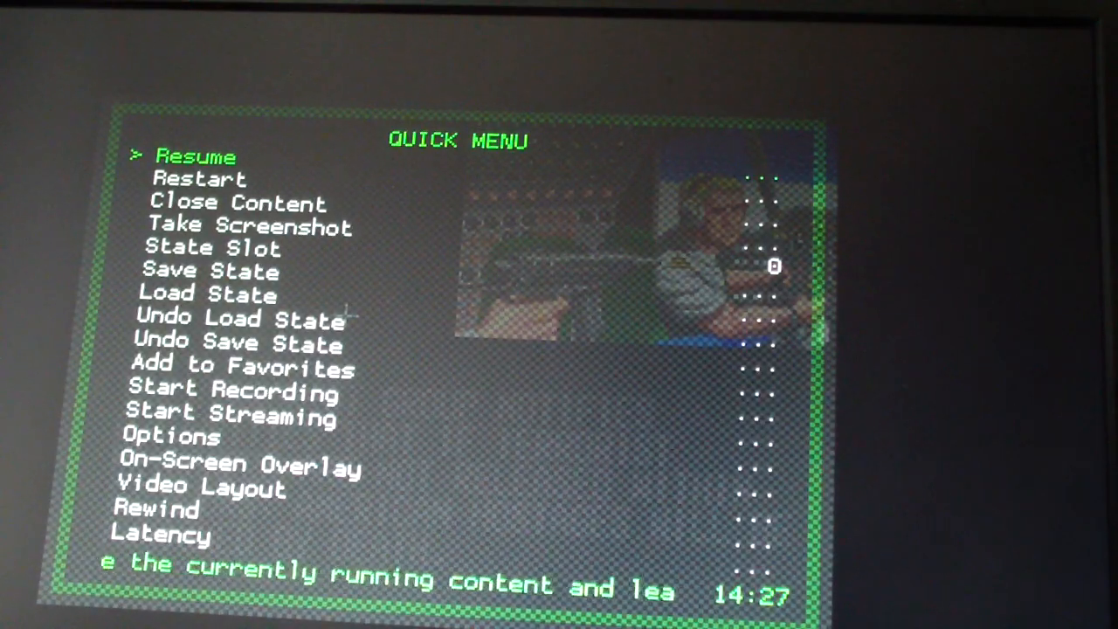
Leave the Quick Menu and verify Port 2 Binds under Settings > Input.
key(Up)
key(Up)
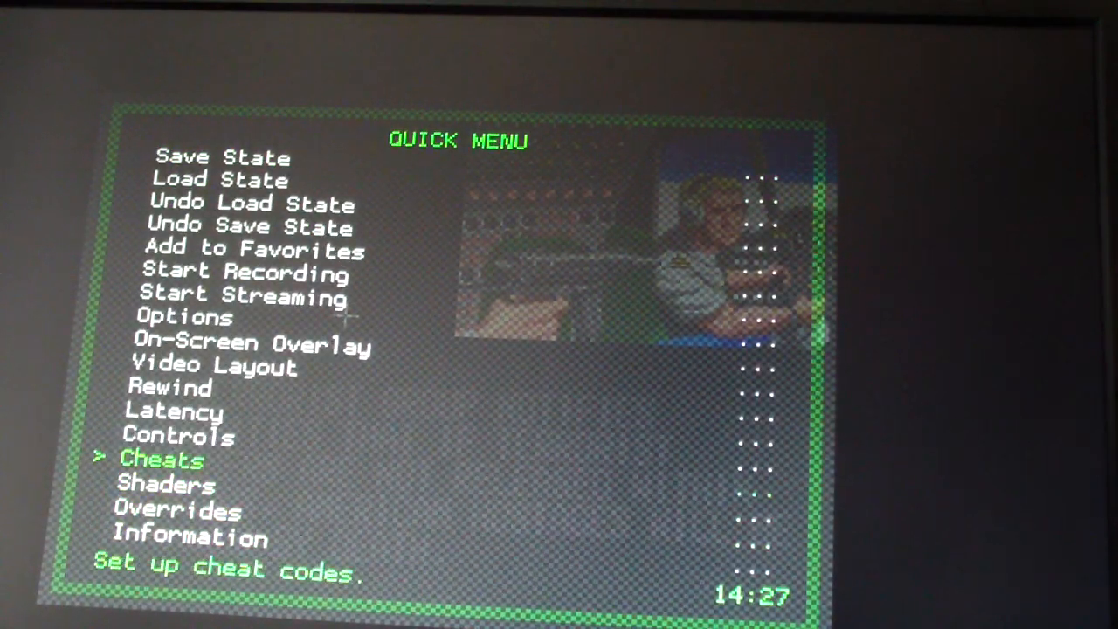
key(Down)
key(Down)
key(Down)
key(Up)
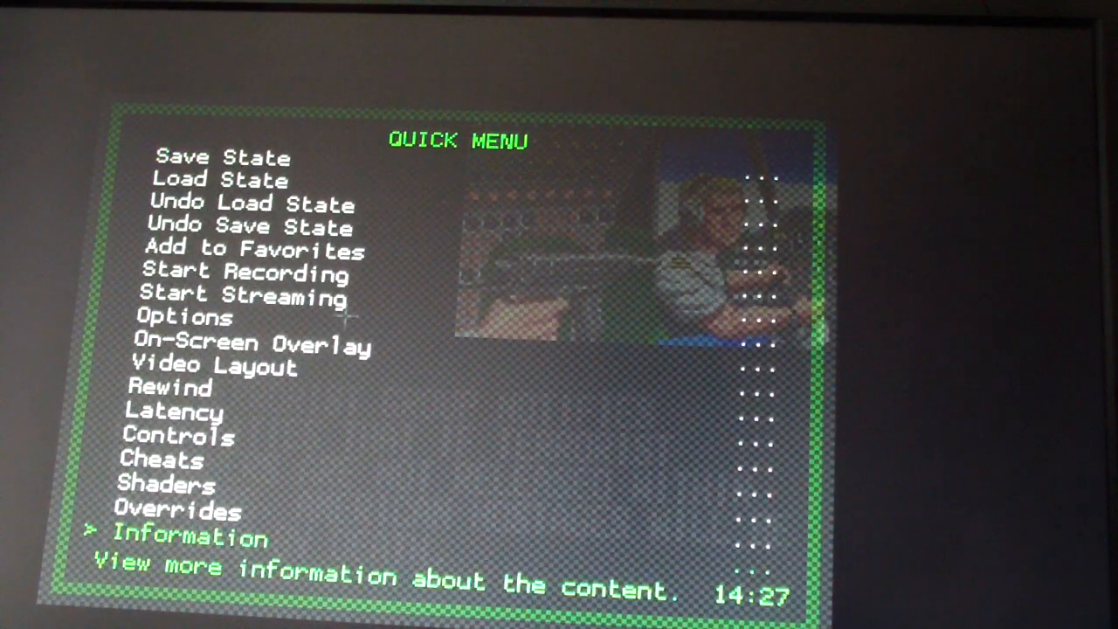
key(BackSpace)
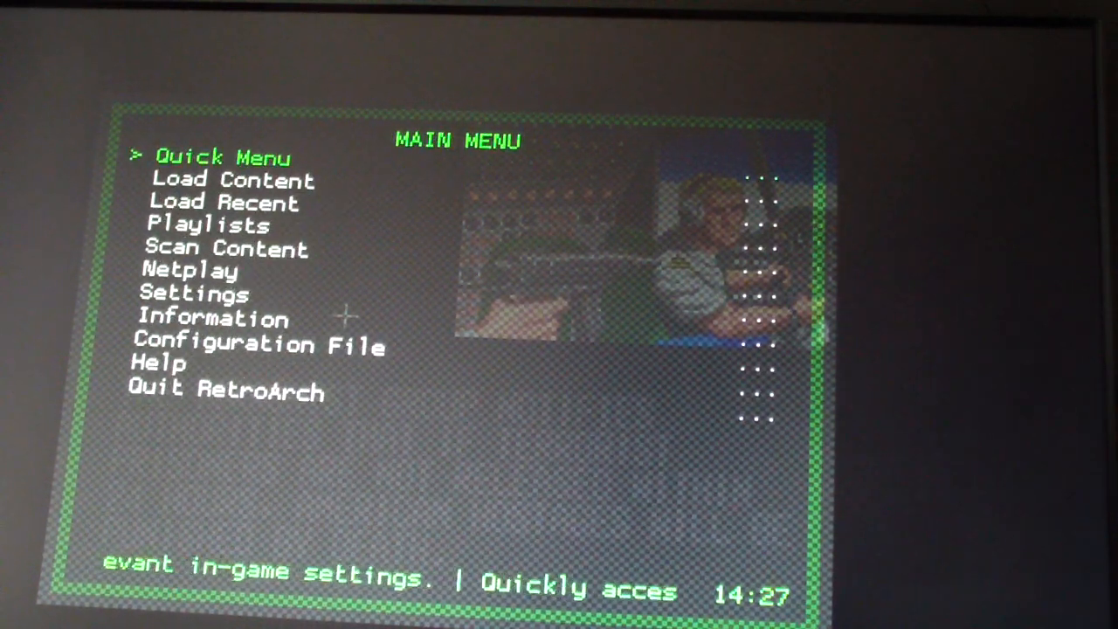
key(Return)
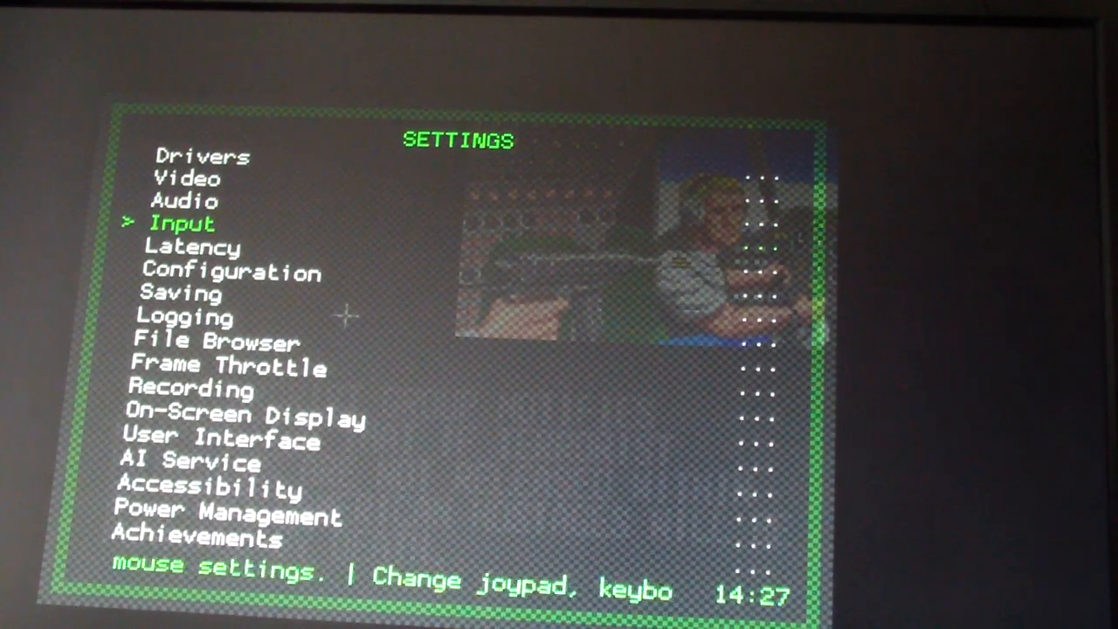
key(Return)
key(Down)
key(Down)
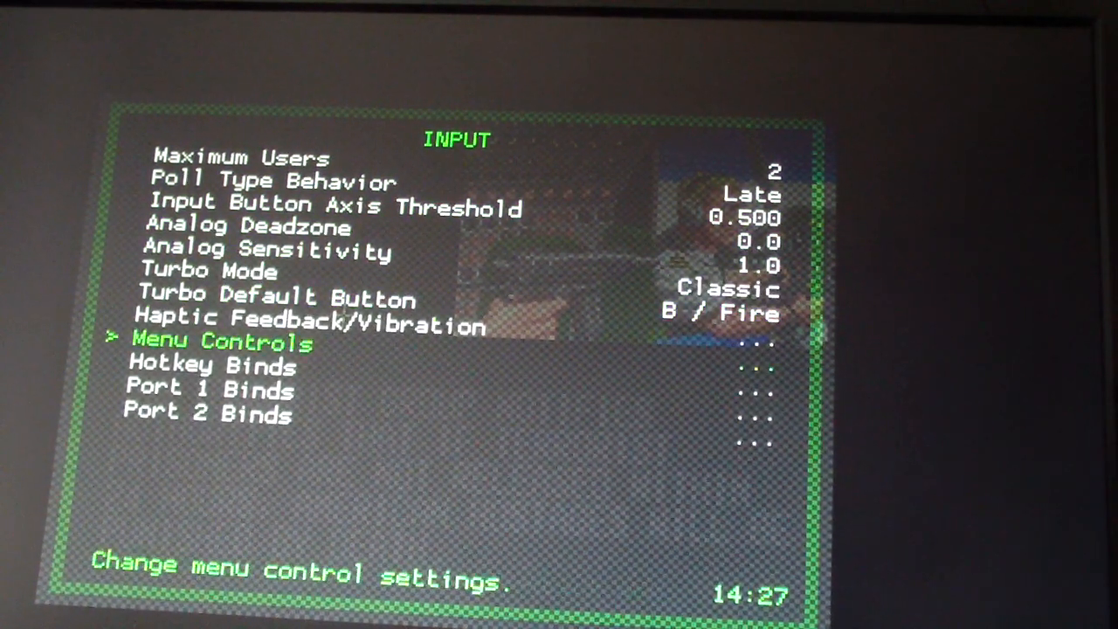
key(Return)
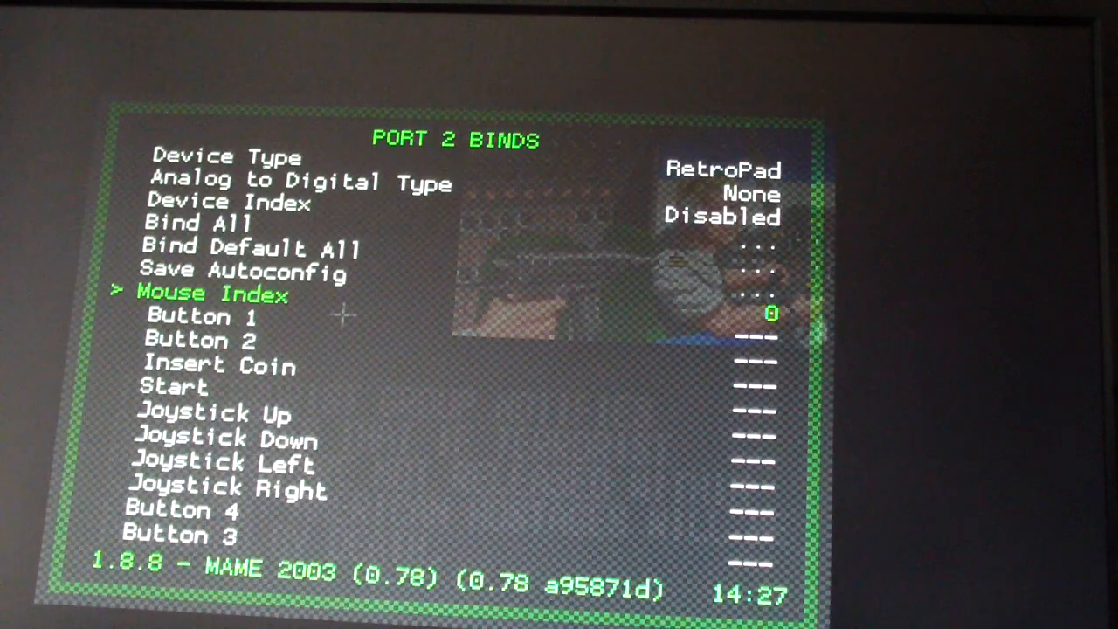
key(BackSpace)
key(BackSpace)
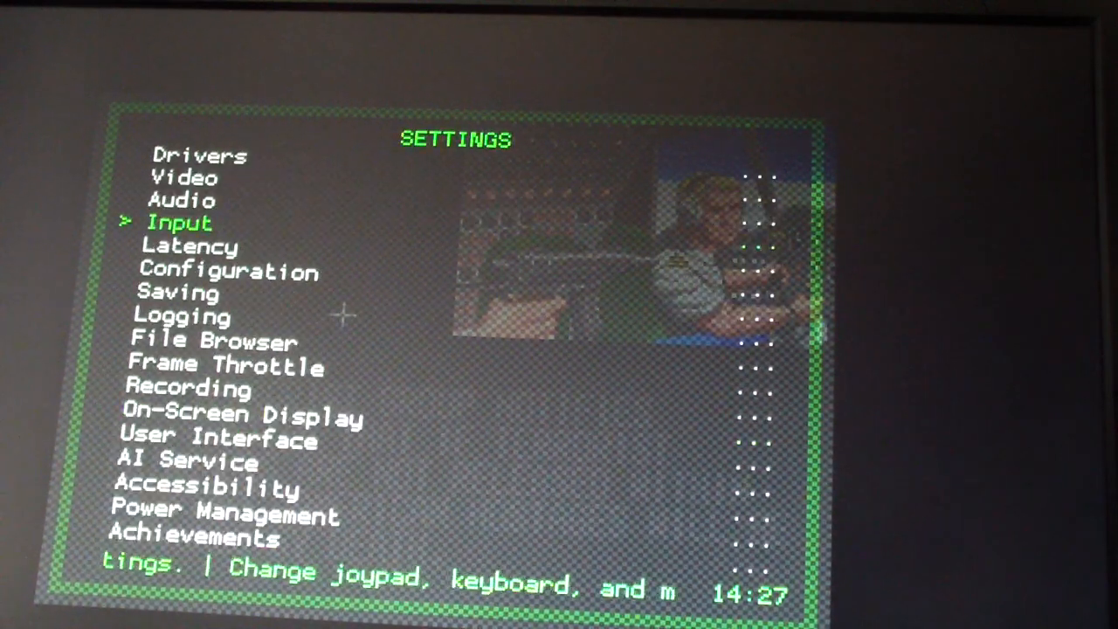
key(BackSpace)
Save the configuration to retroarch.cfg again and resume Operation Wolf.
key(Down)
key(Return)
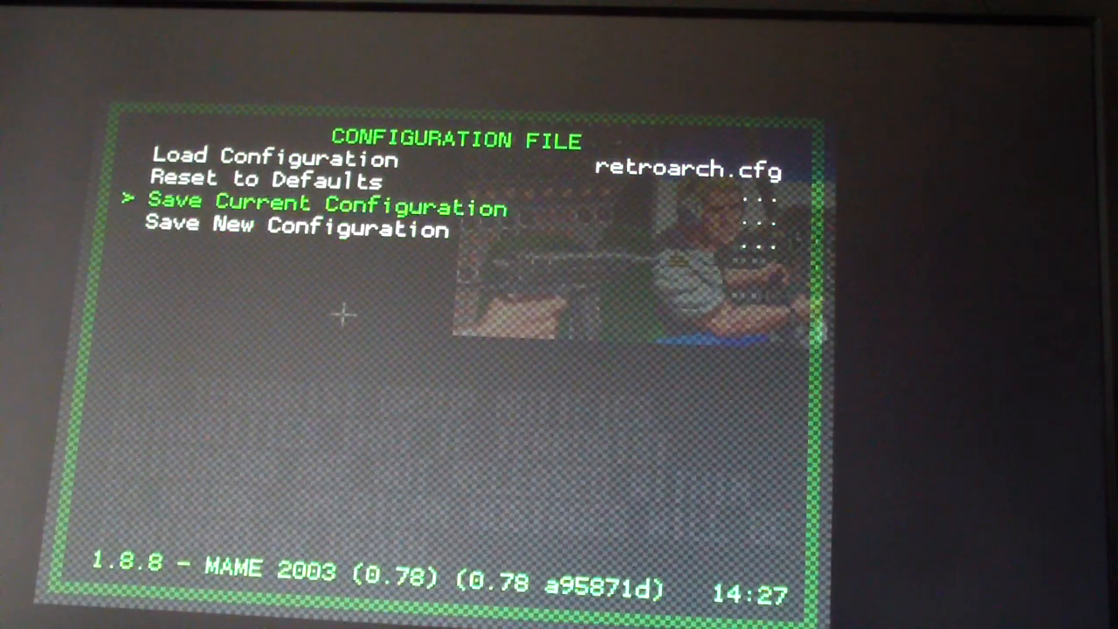
key(Return)
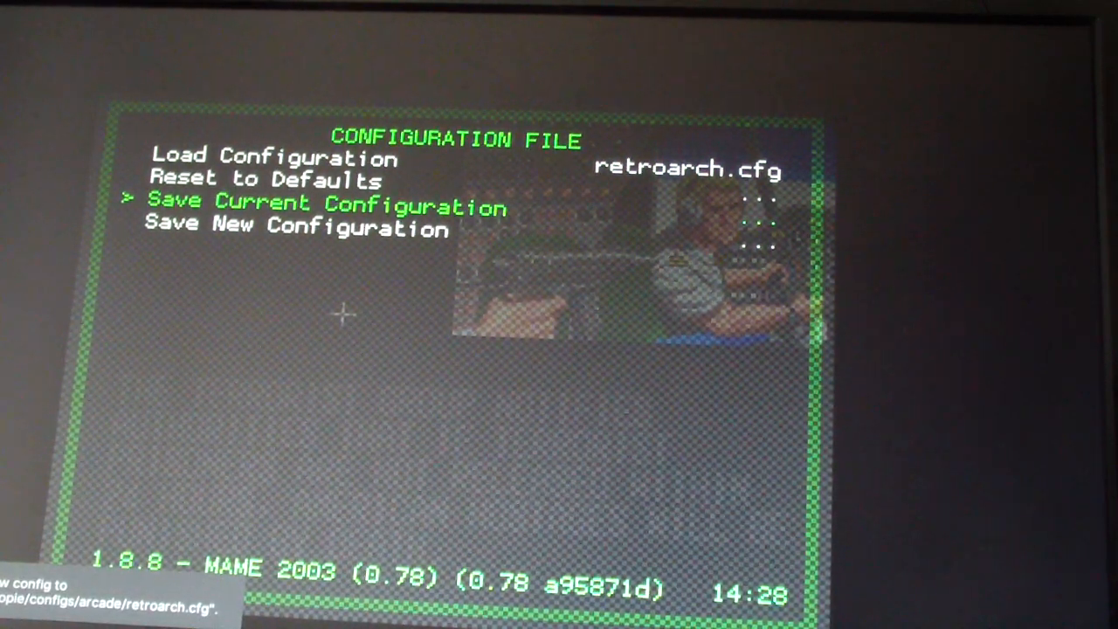
key(BackSpace)
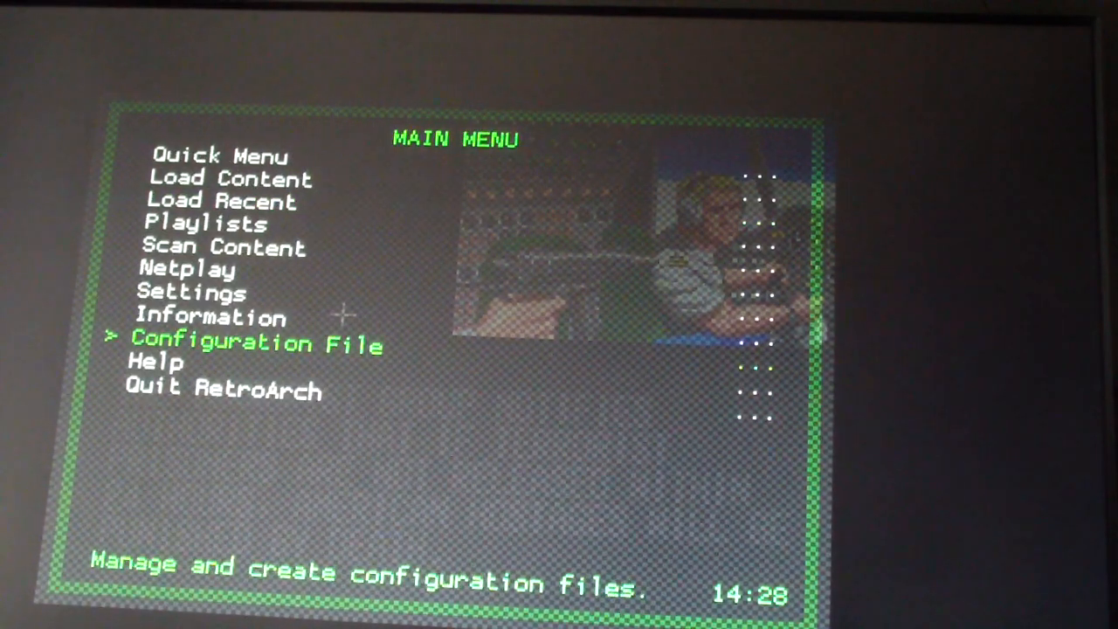
key(Up)
key(Up)
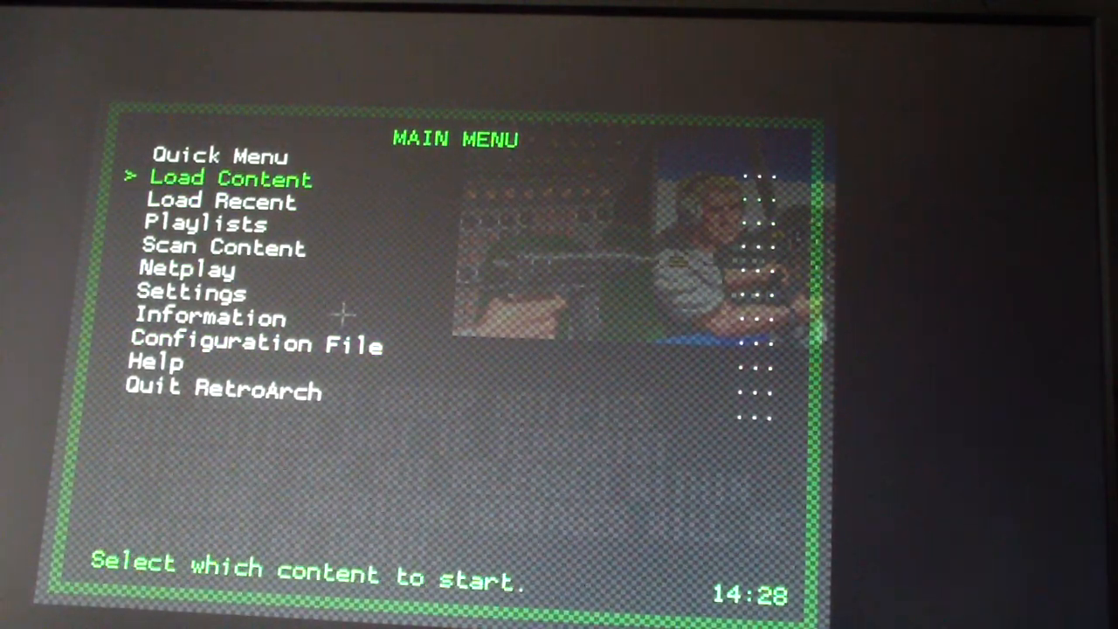
key(BackSpace)
key(Return)
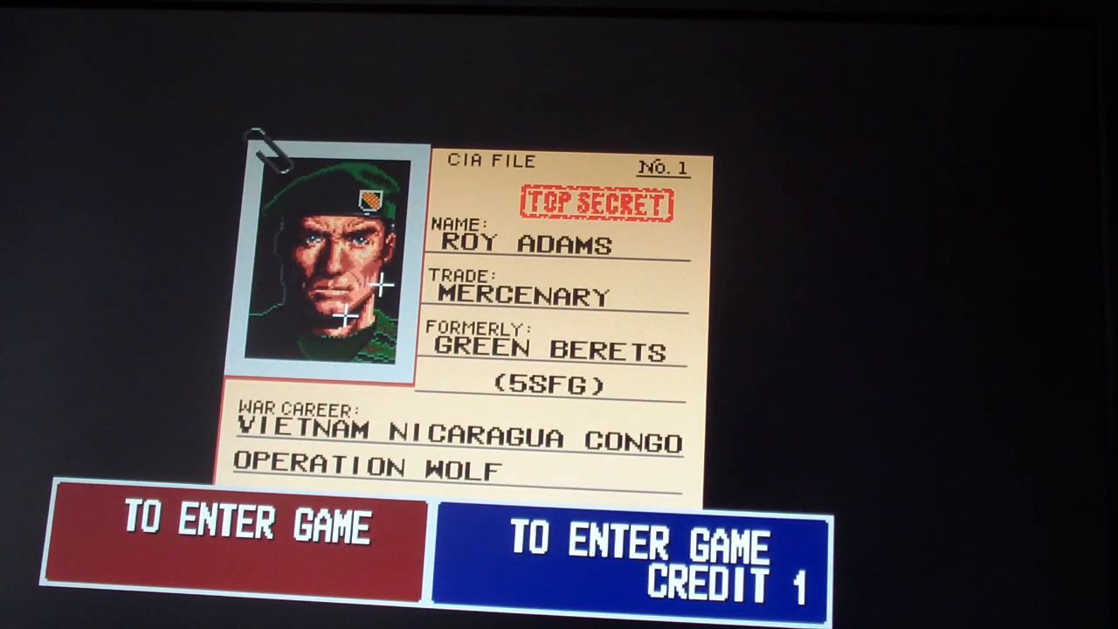
In the MAME Input (this game) menu, bind P1 Button 1 to the left mouse button.
key(Tab)
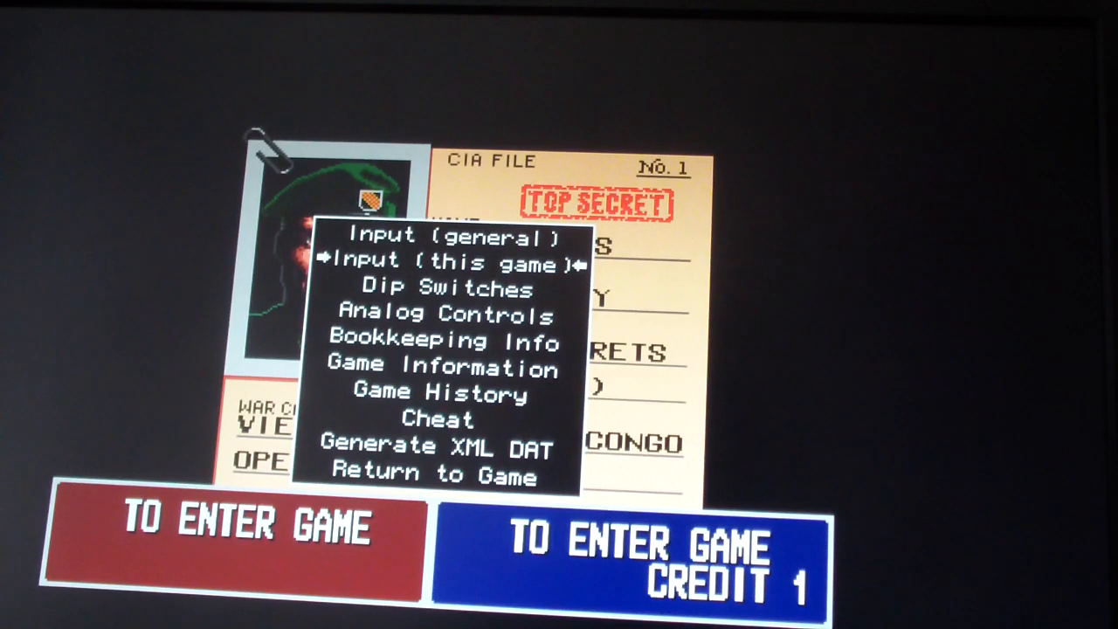
key(Return)
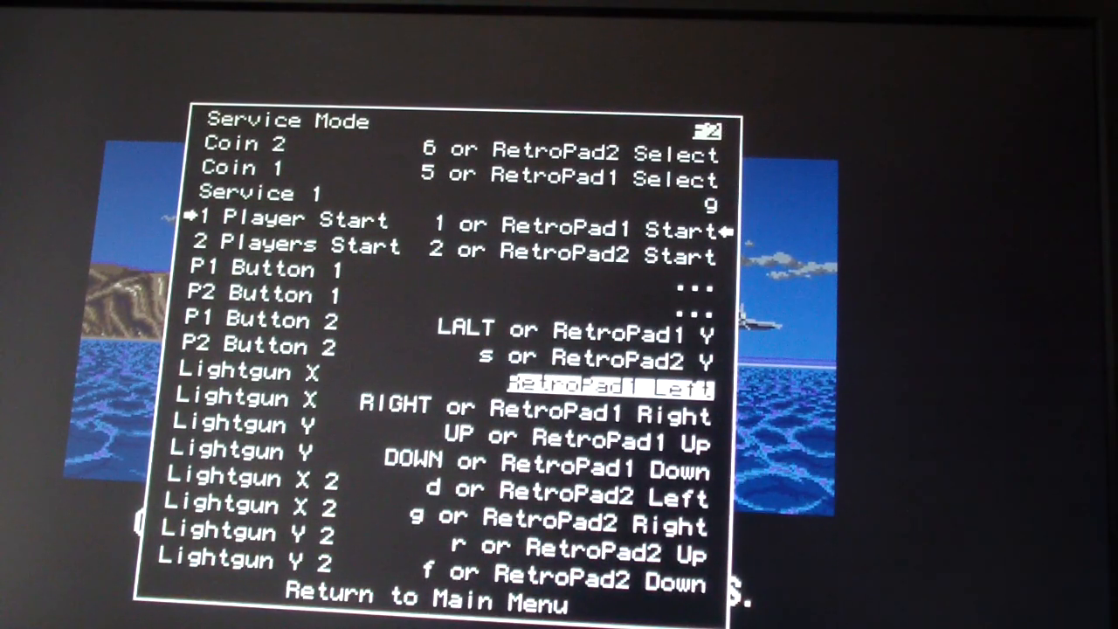
key(Down)
key(Down)
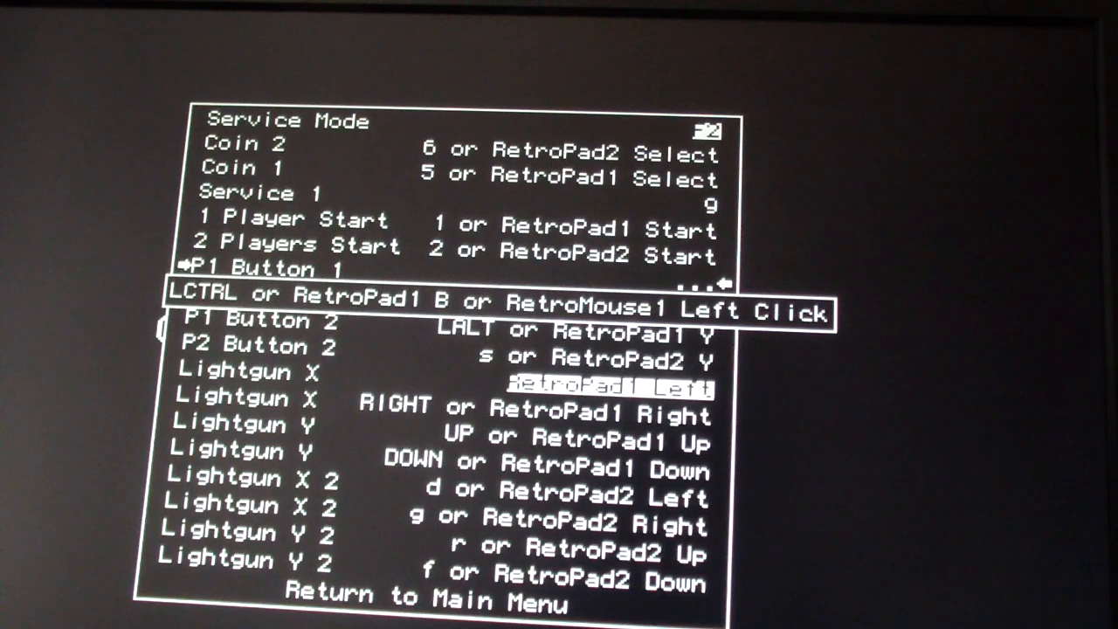
key(Return)
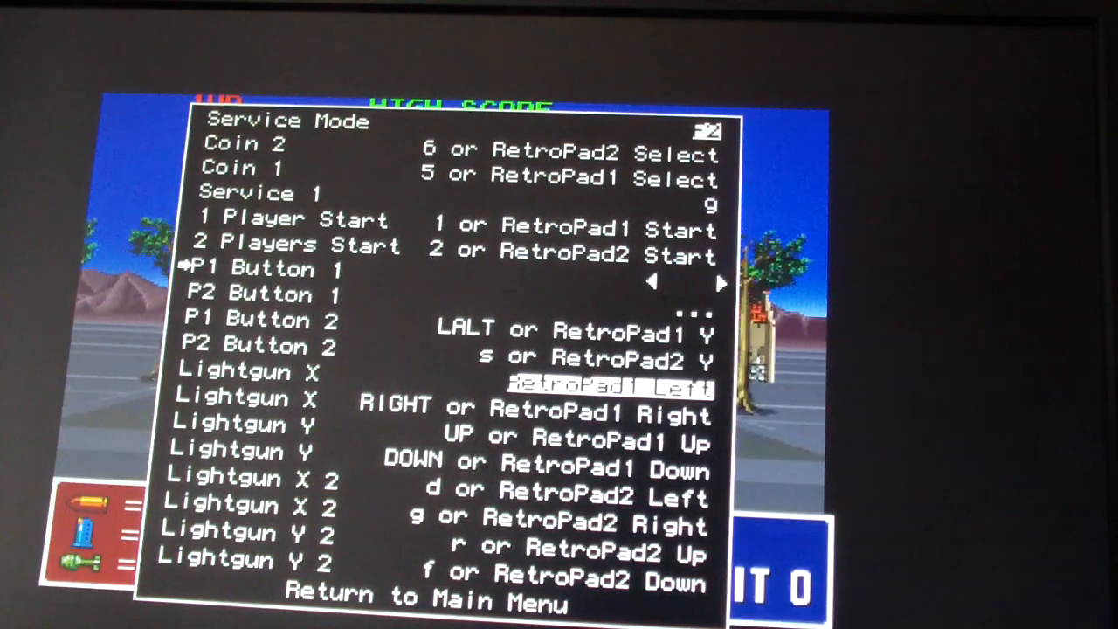
click(559, 282)
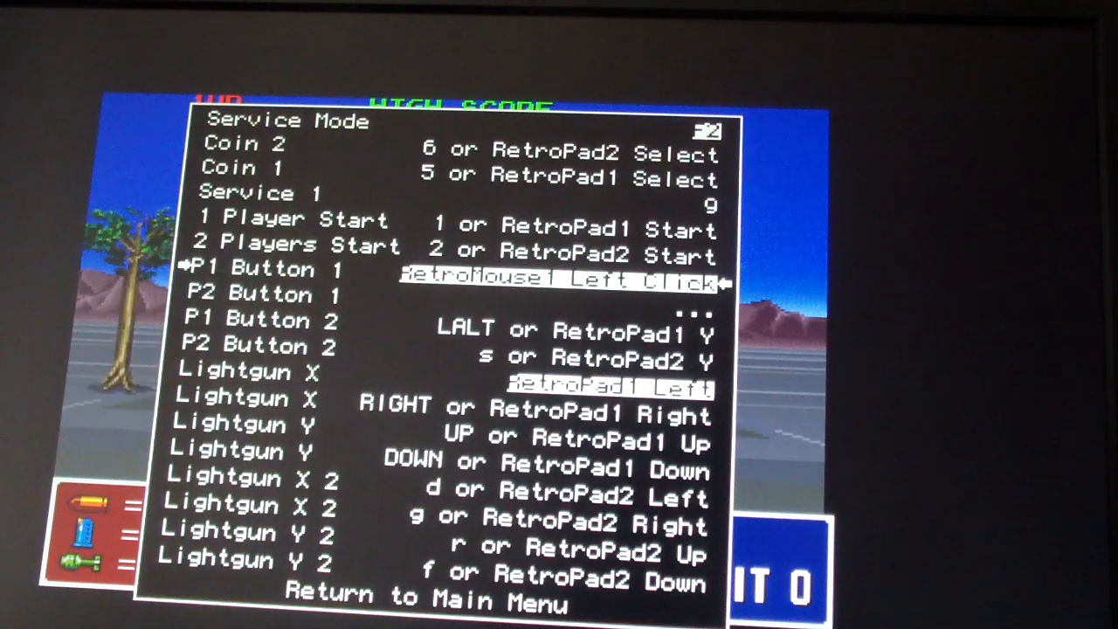
Bind P2 Button 1 to the right mouse button only, redoing it once to clear extras.
key(Down)
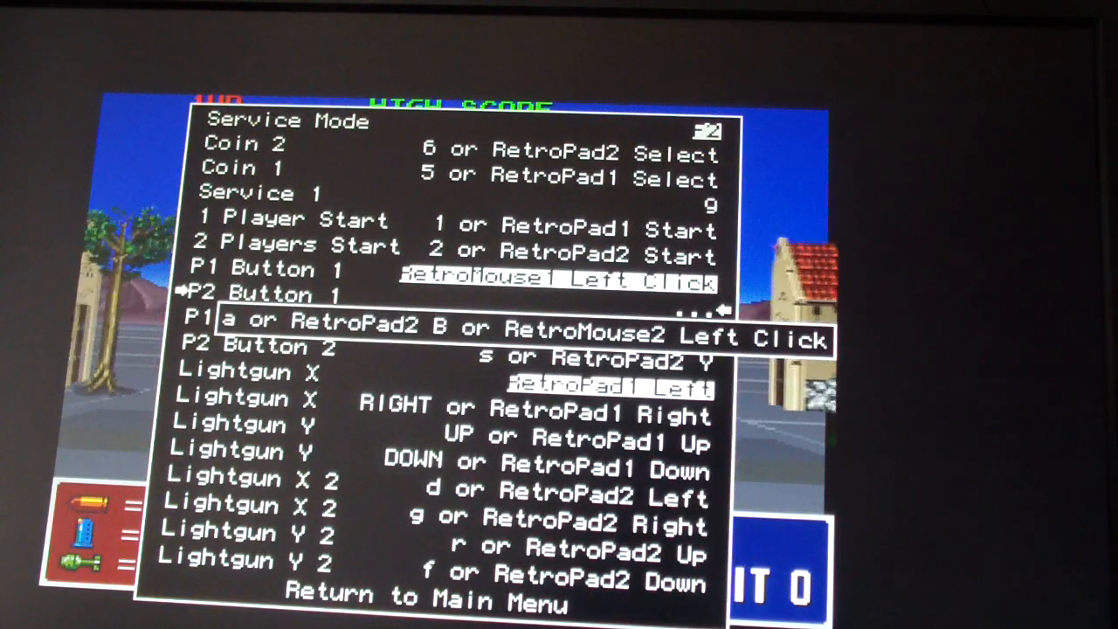
key(Return)
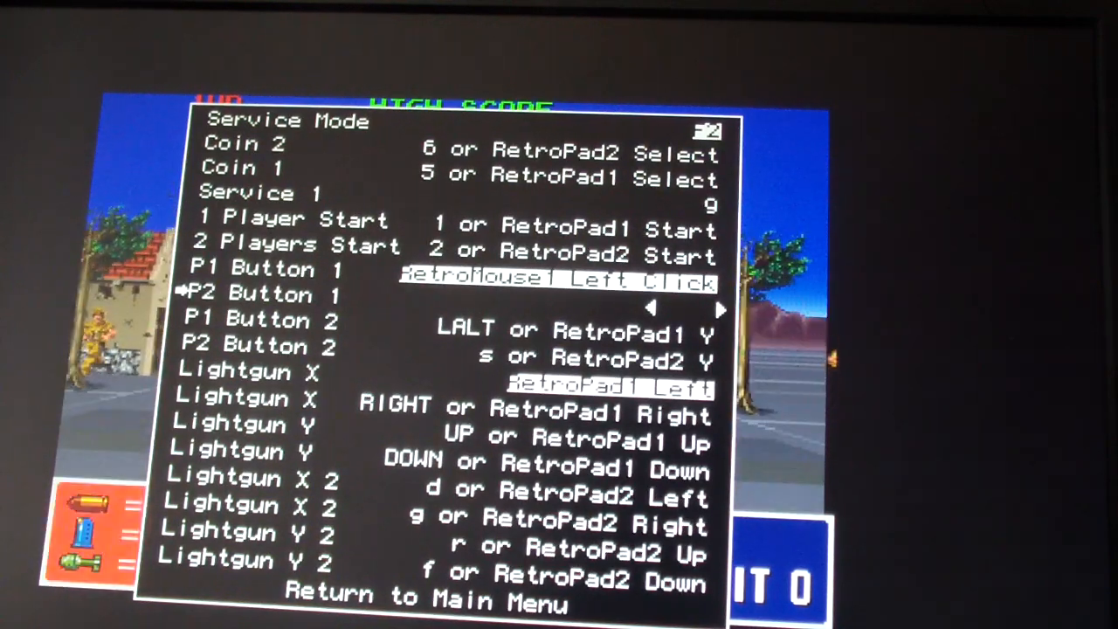
right_click(559, 315)
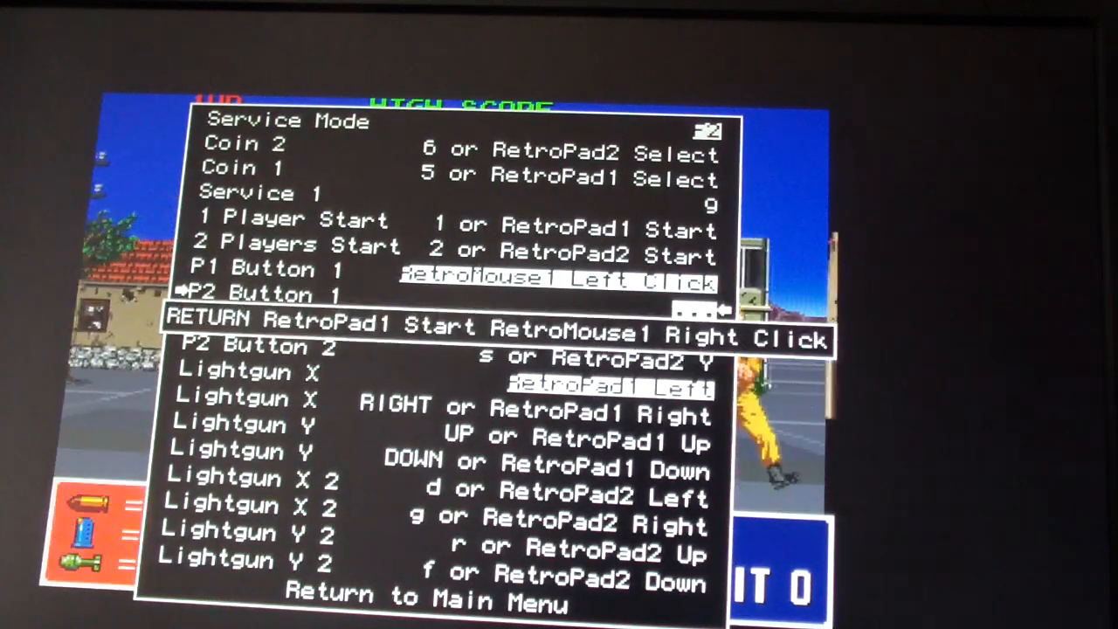
key(Delete)
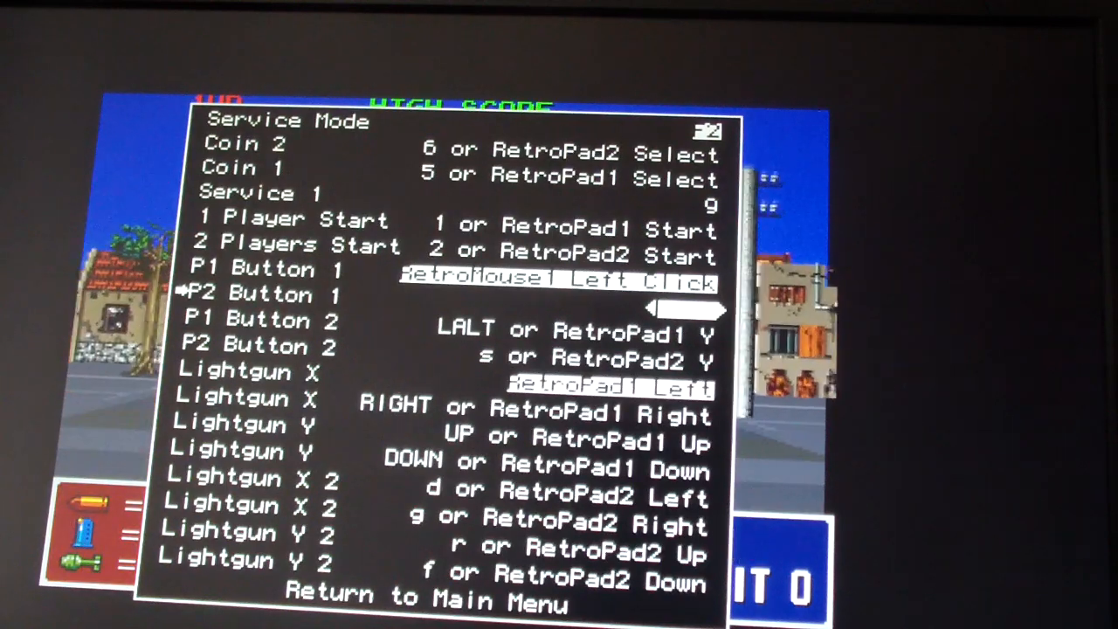
right_click(559, 315)
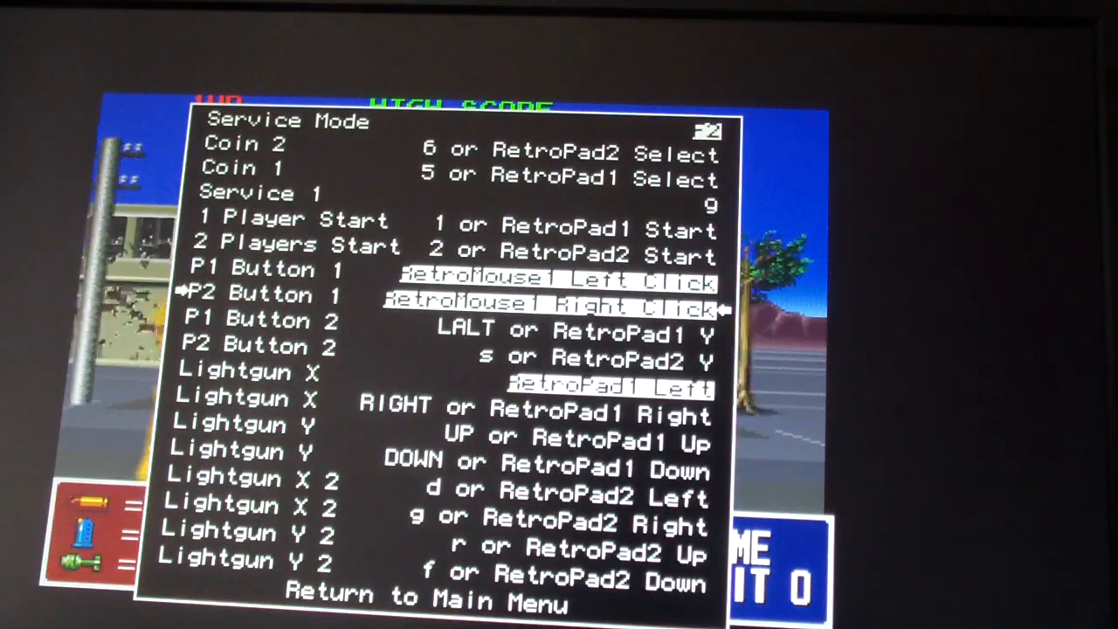
key(Down)
key(Up)
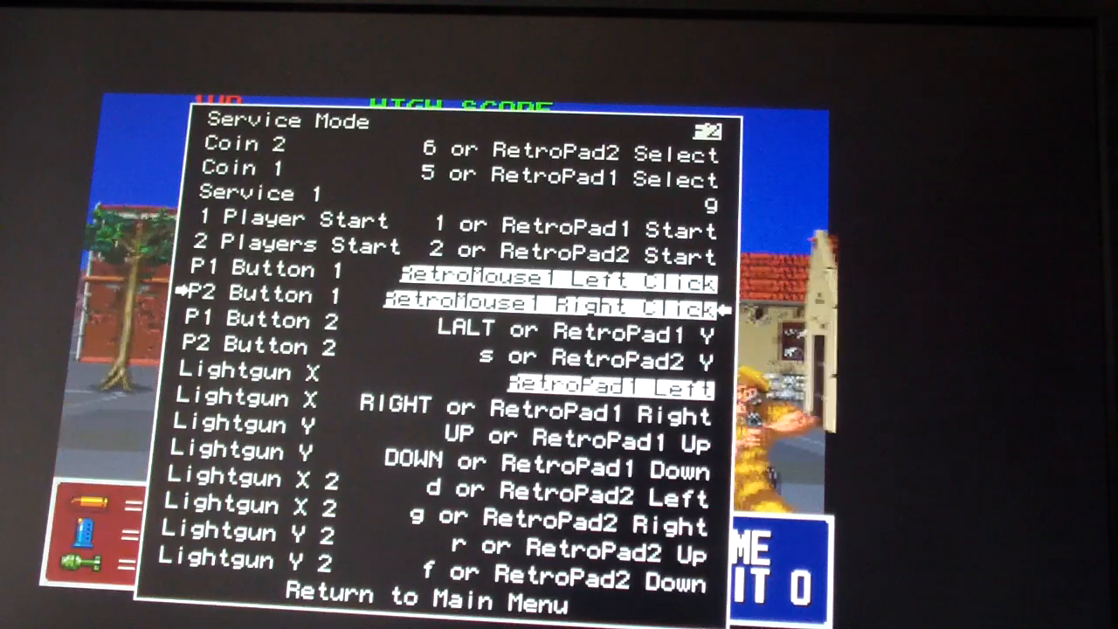
In Analog Controls, raise the Lightgun X and Y sensitivity to 35%.
key(Escape)
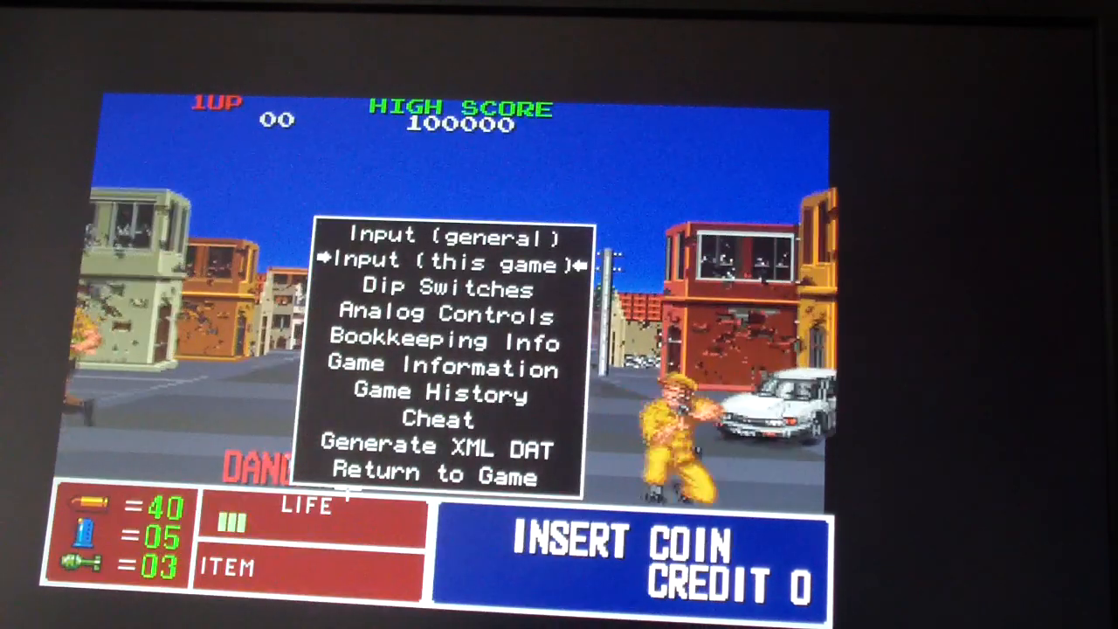
key(Down)
key(Down)
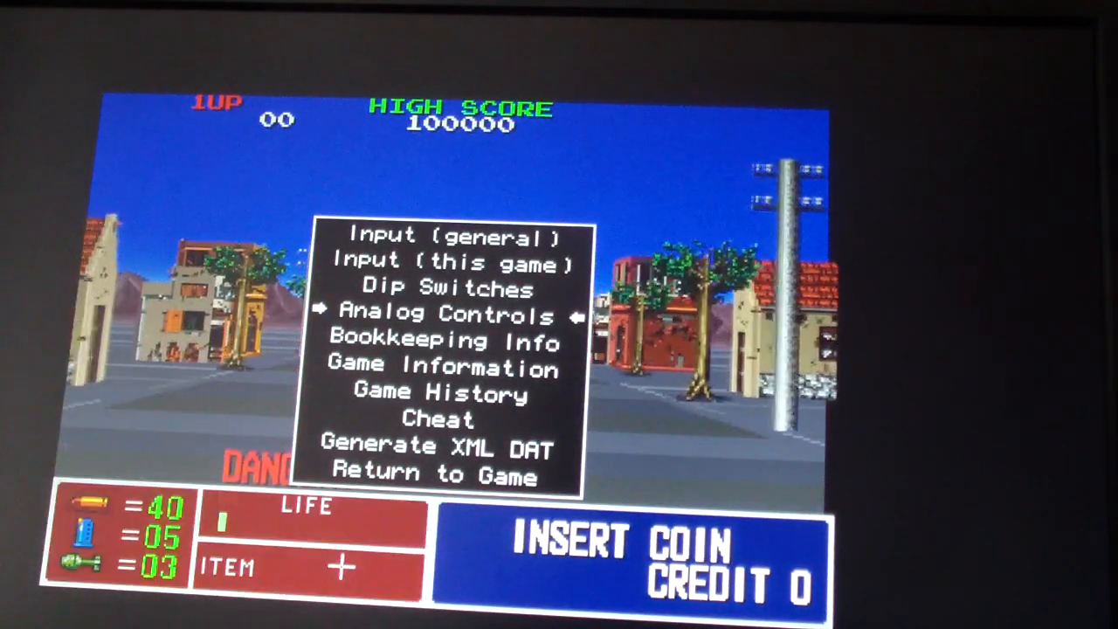
key(Return)
key(Down)
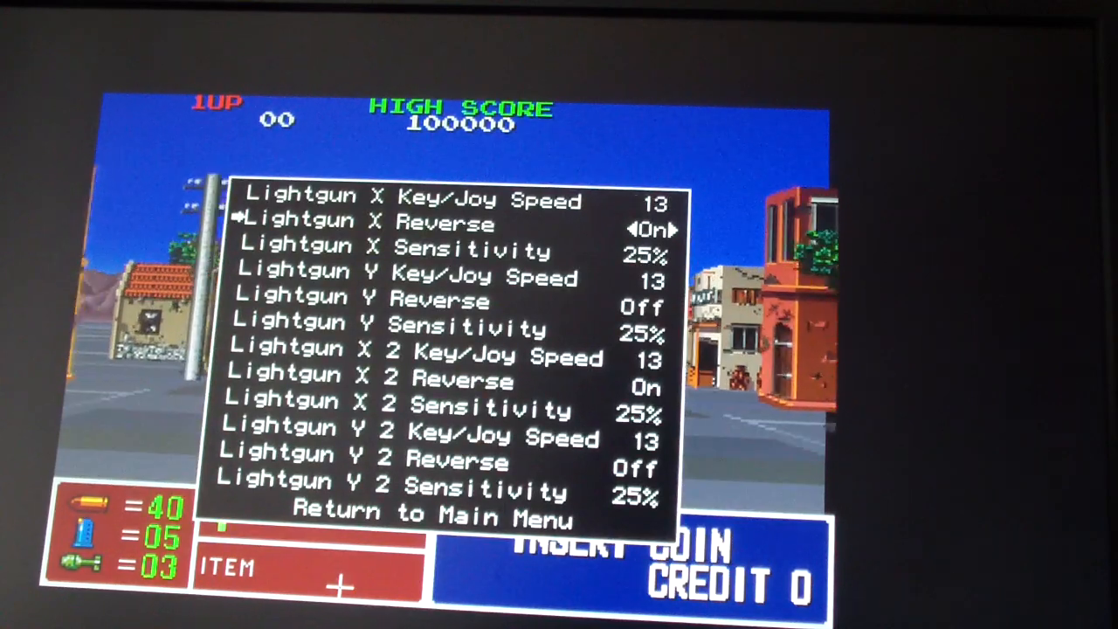
key(Up)
key(Right)
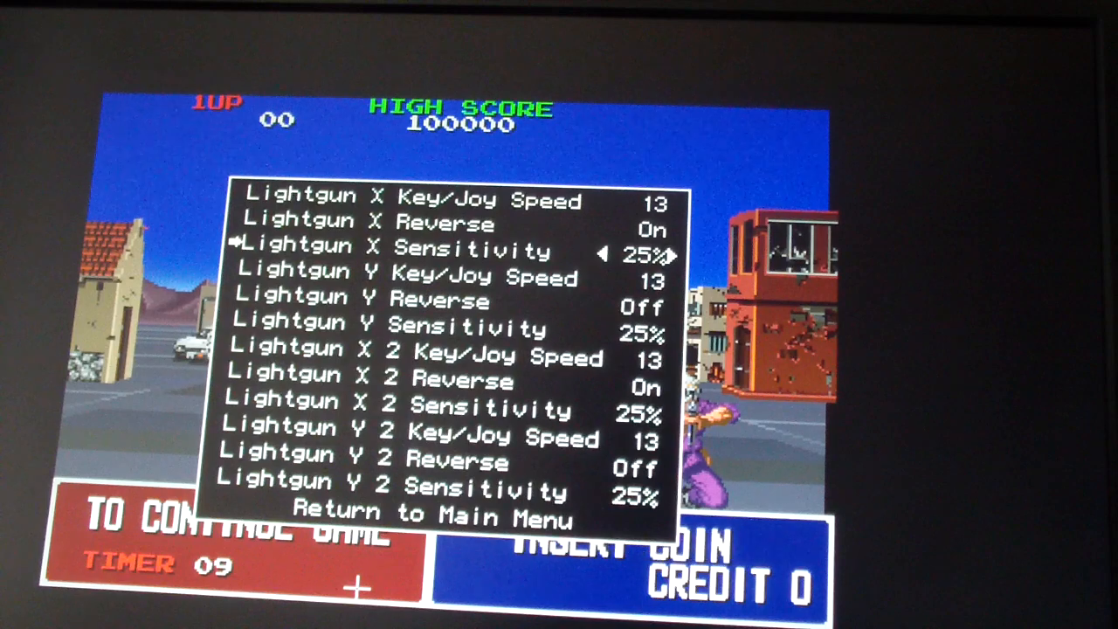
key(Right)
key(Right)
key(Right)
key(Right)
key(Right)
key(Right)
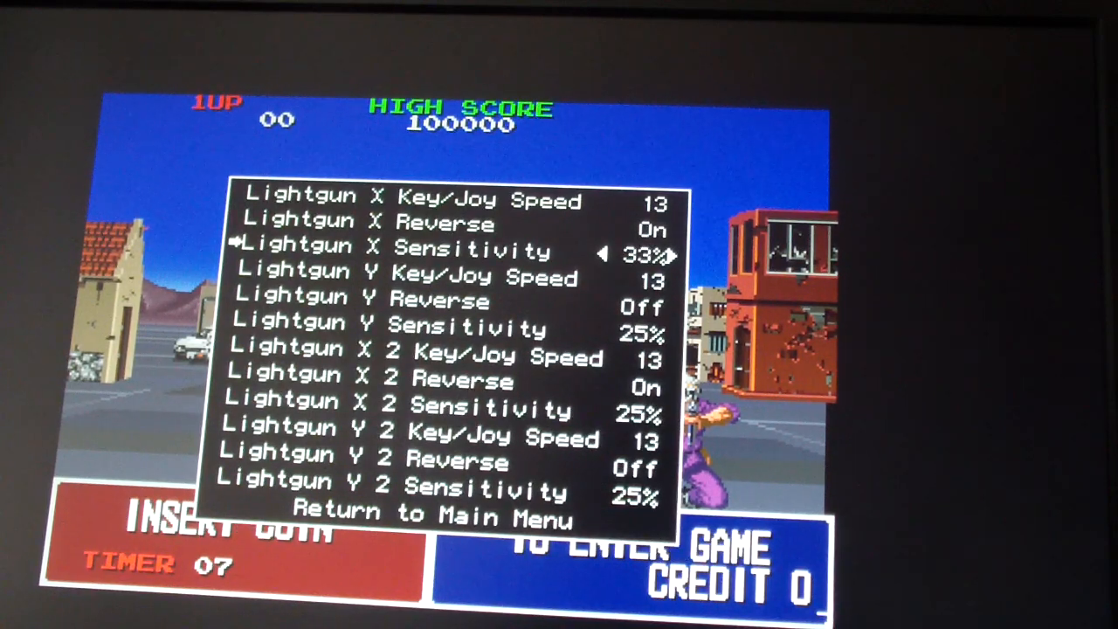
key(Right)
key(Right)
key(Right)
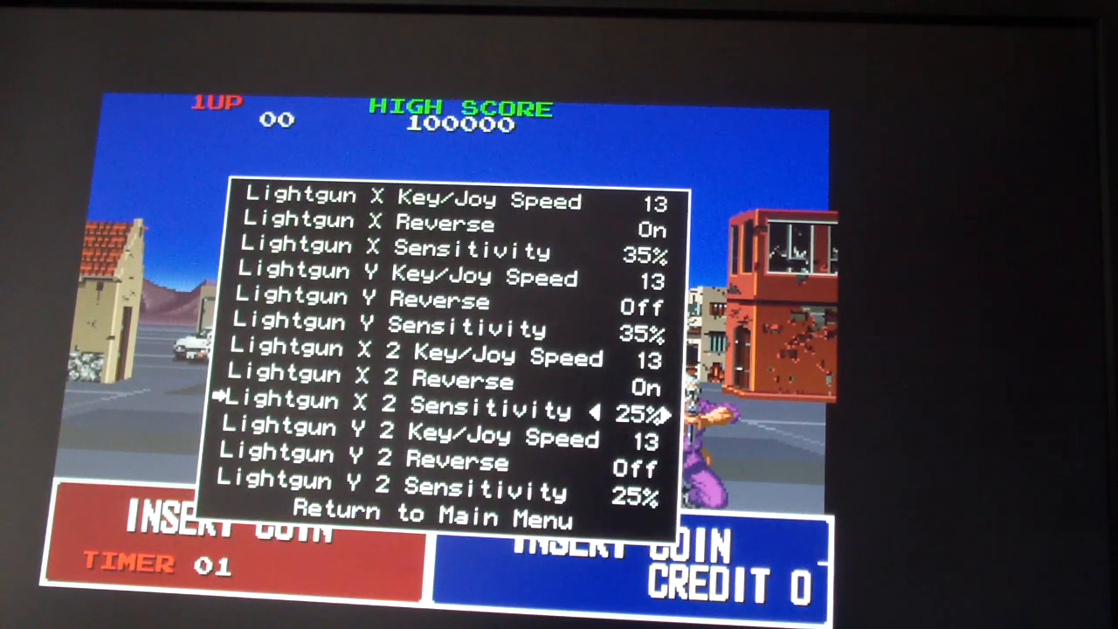
Return to the MAME main menu and back into the game.
key(Up)
key(Up)
key(Down)
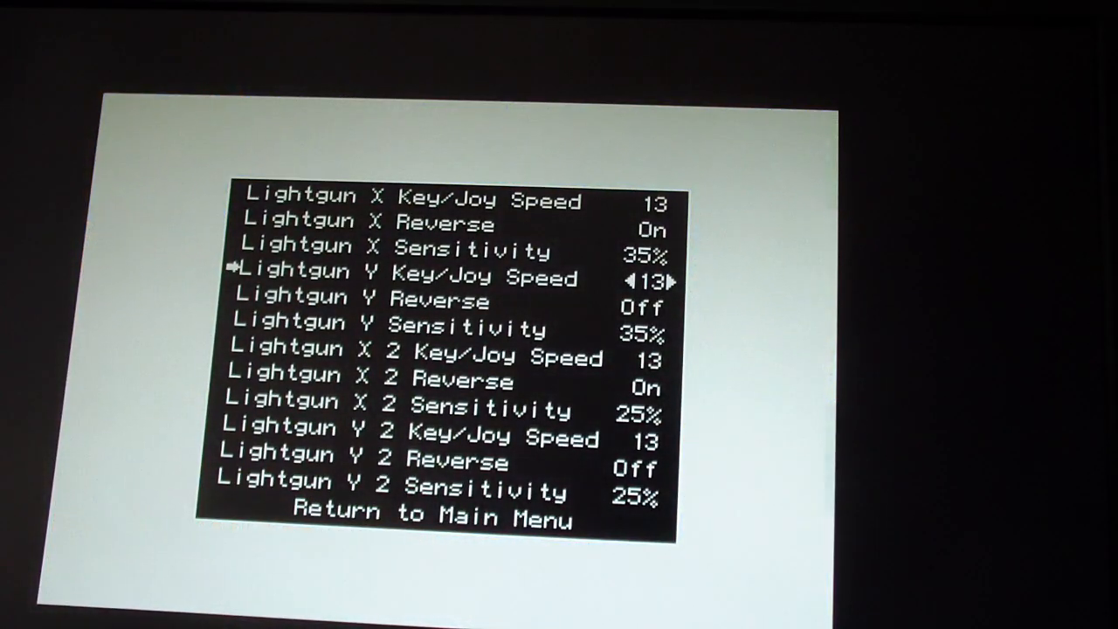
key(Up)
key(Up)
key(Up)
key(Up)
key(Return)
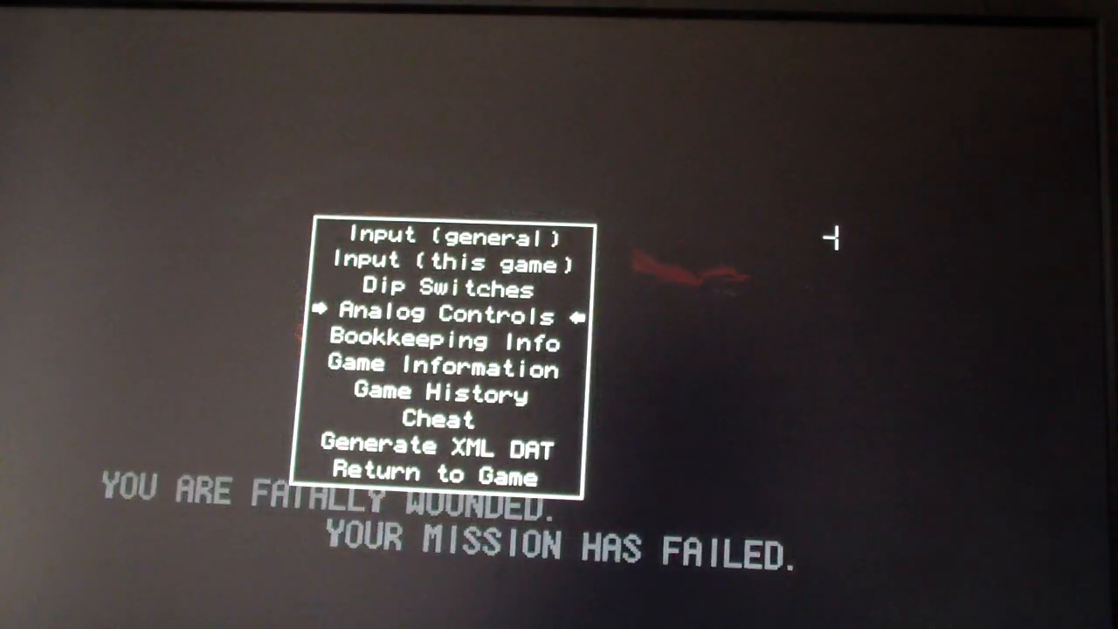
key(Return)
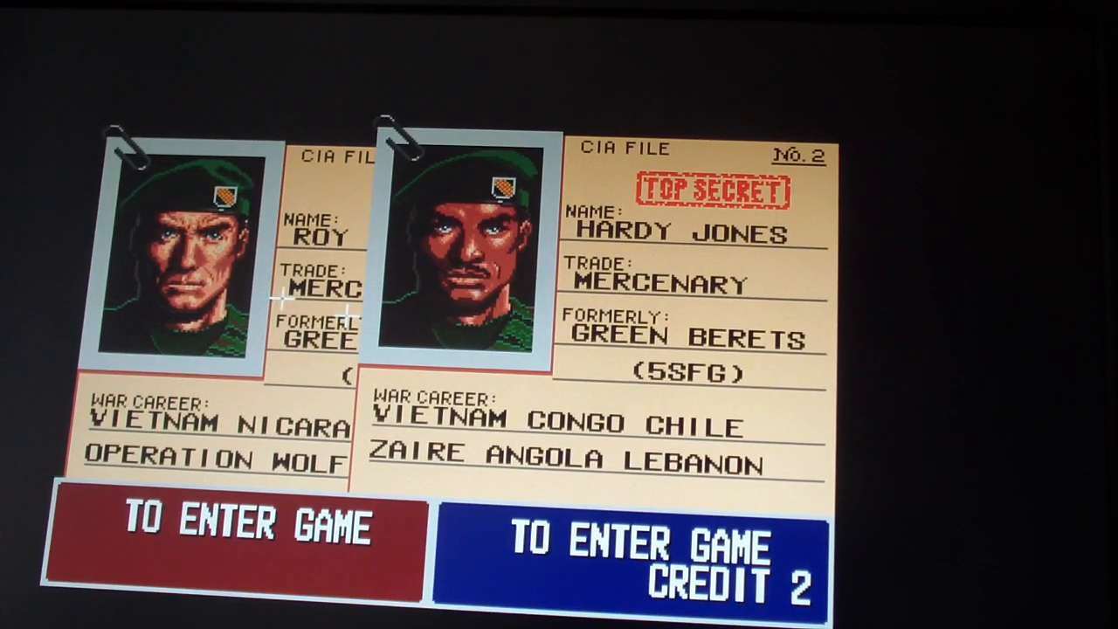
Start the mission and fire at enemies with left clicks to test mouse aiming.
key(1)
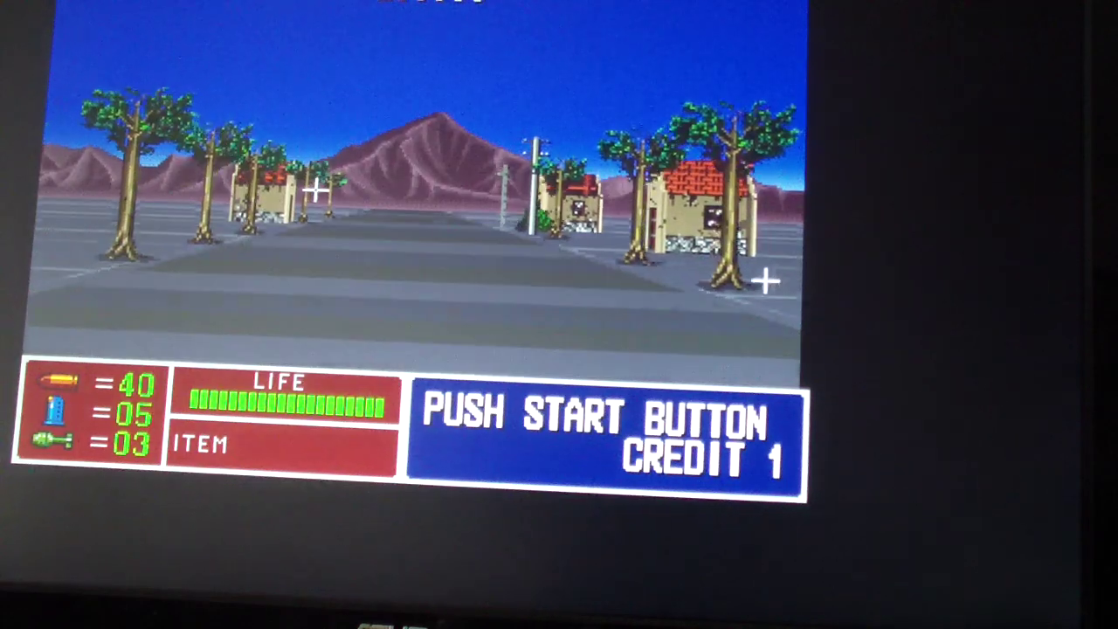
click(403, 175)
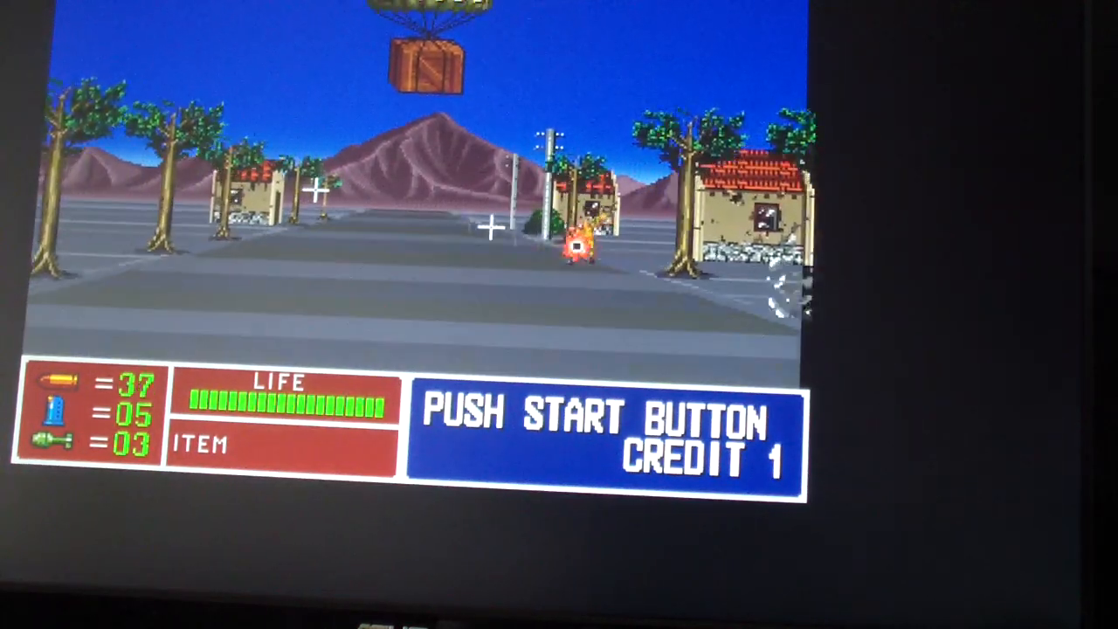
click(403, 175)
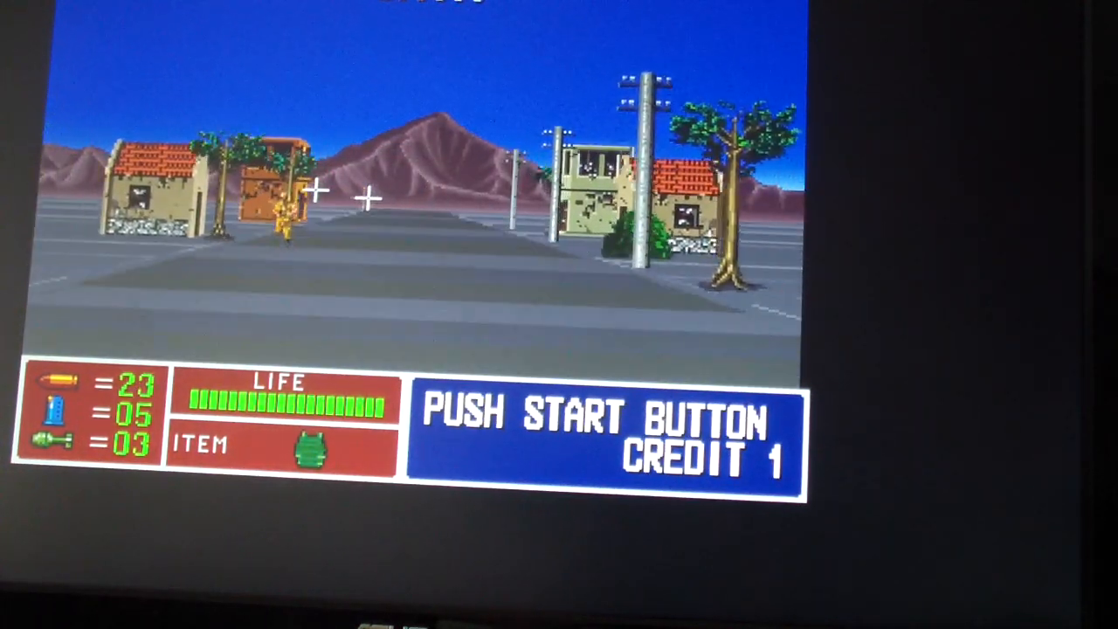
click(297, 228)
click(301, 197)
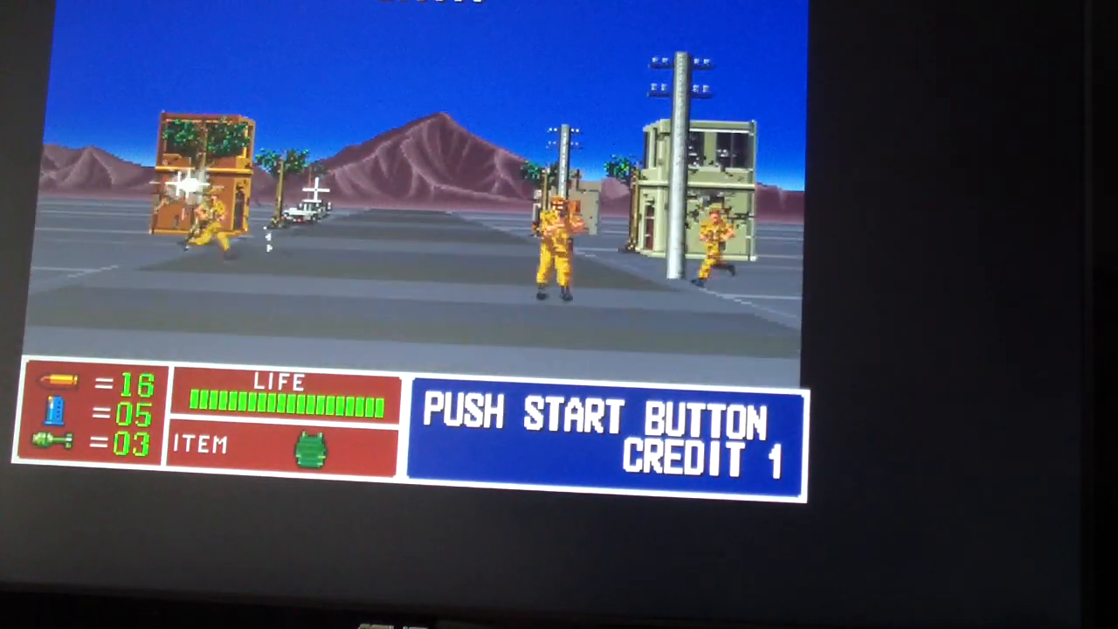
click(407, 223)
click(314, 191)
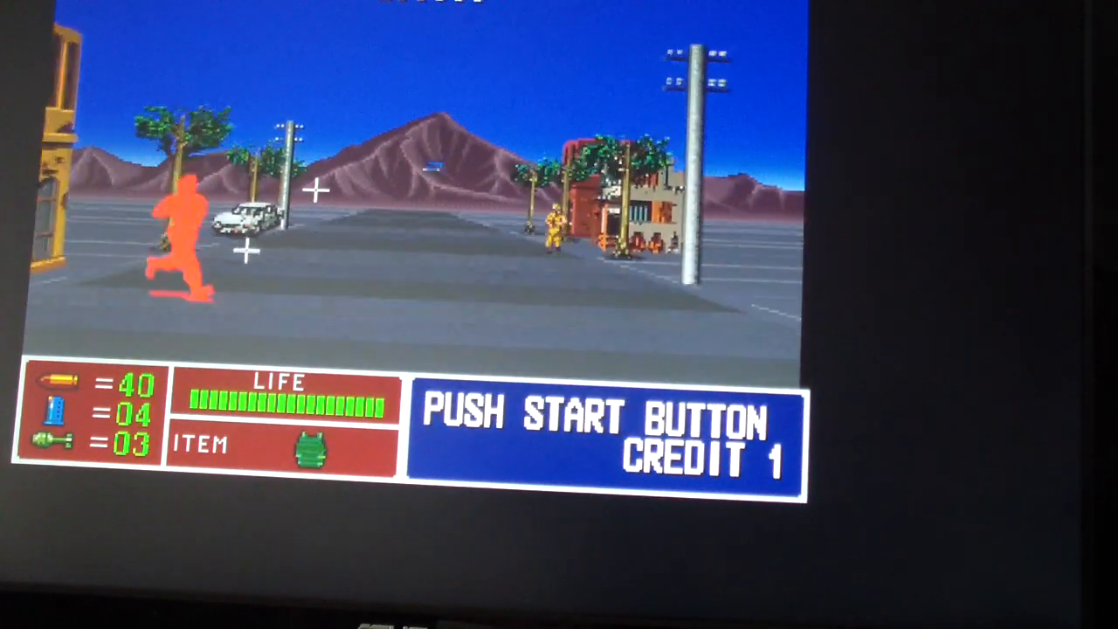
click(288, 236)
click(319, 200)
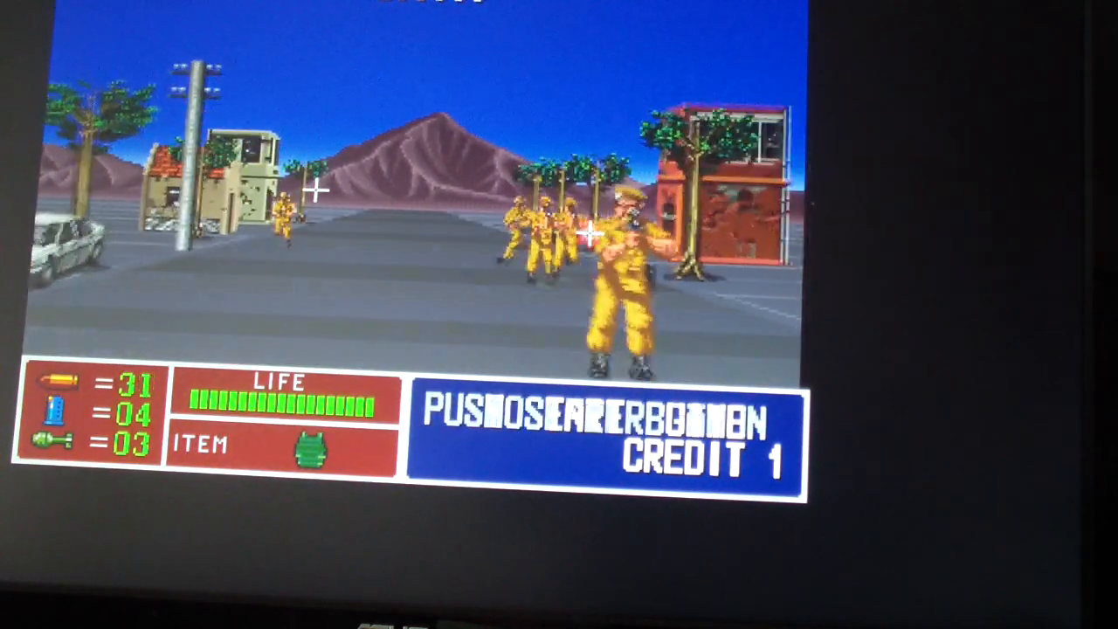
click(394, 229)
click(319, 201)
click(288, 227)
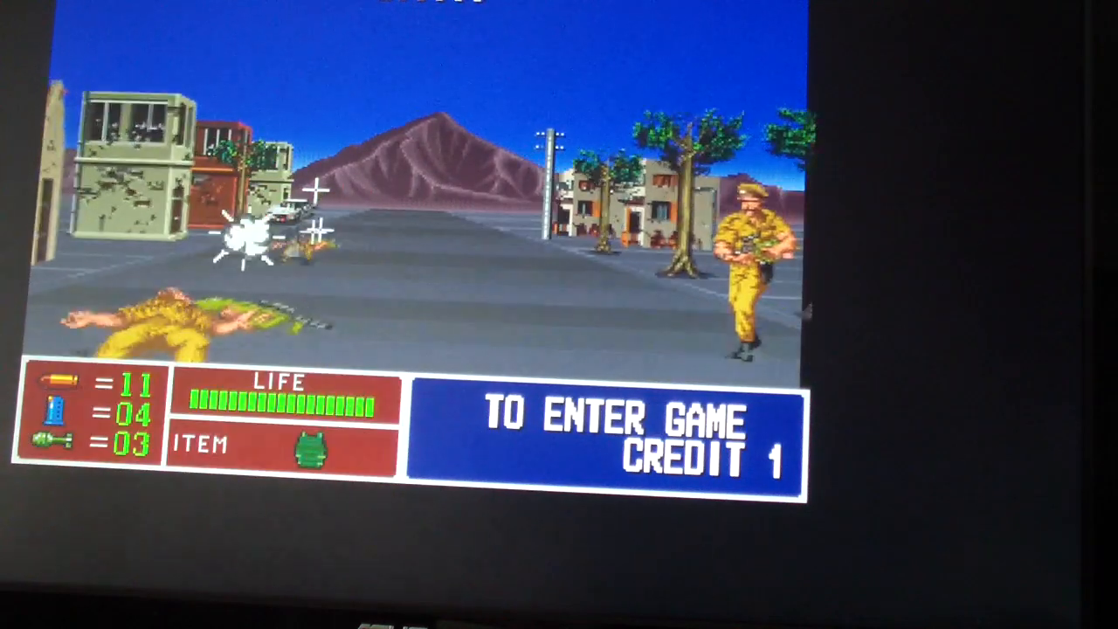
click(594, 275)
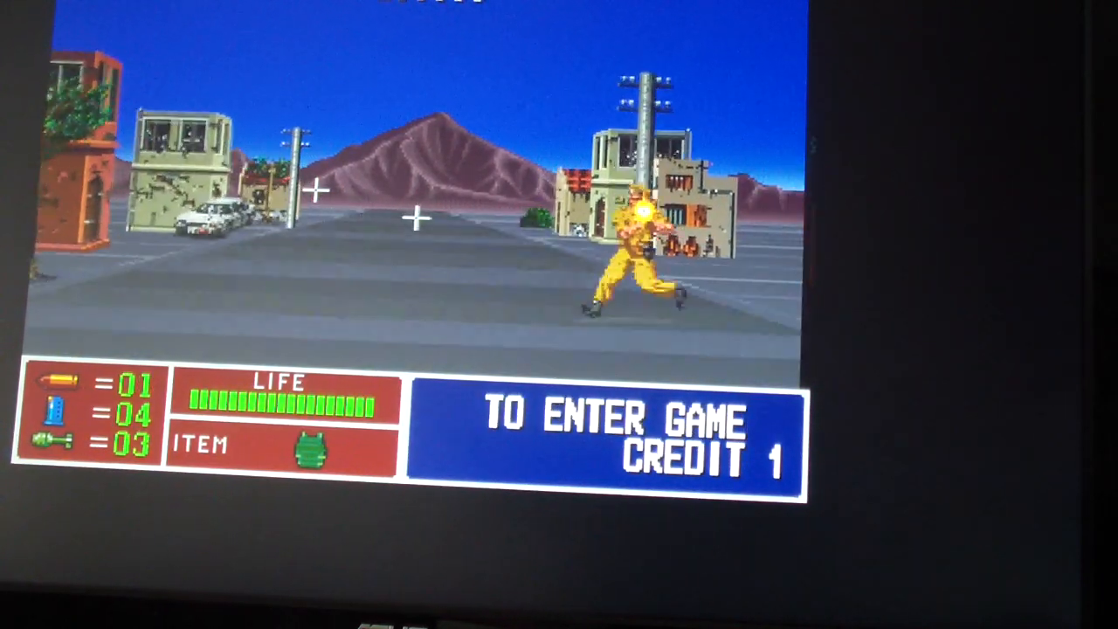
In Input (this game), assign RetroMouse1 Left Click to P1 Button 1 and exit to the game.
key(Tab)
key(Down)
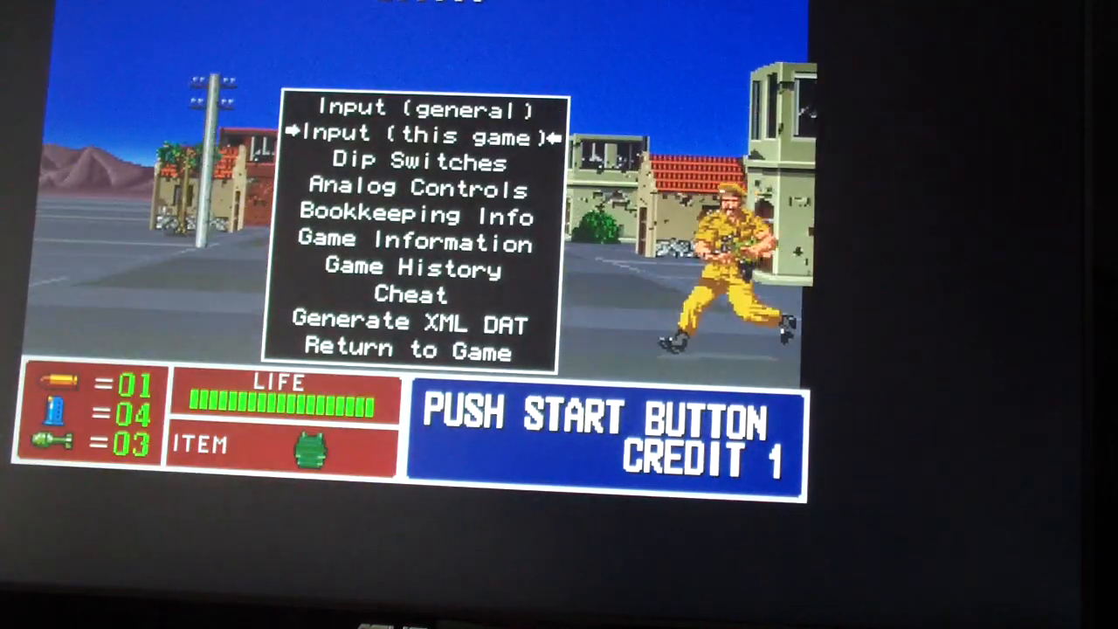
key(Return)
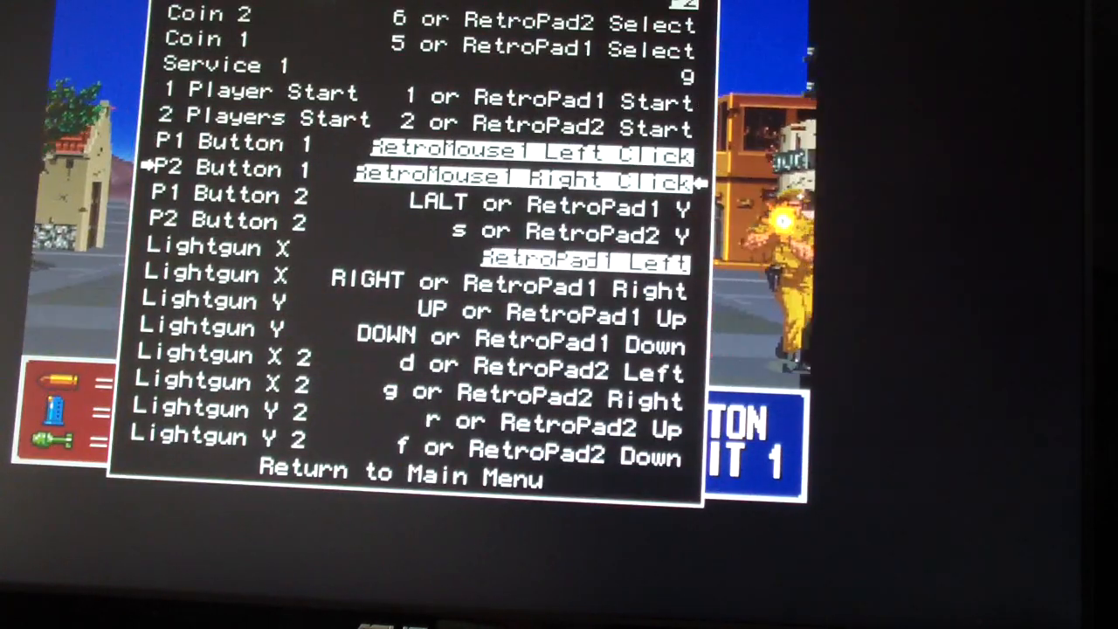
key(Return)
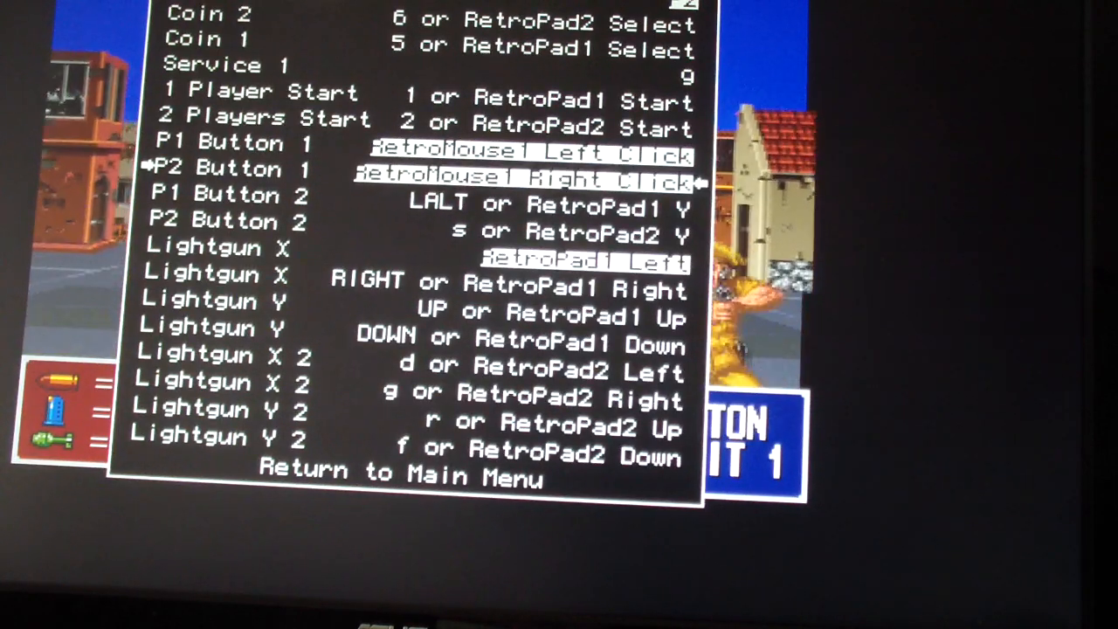
key(Return)
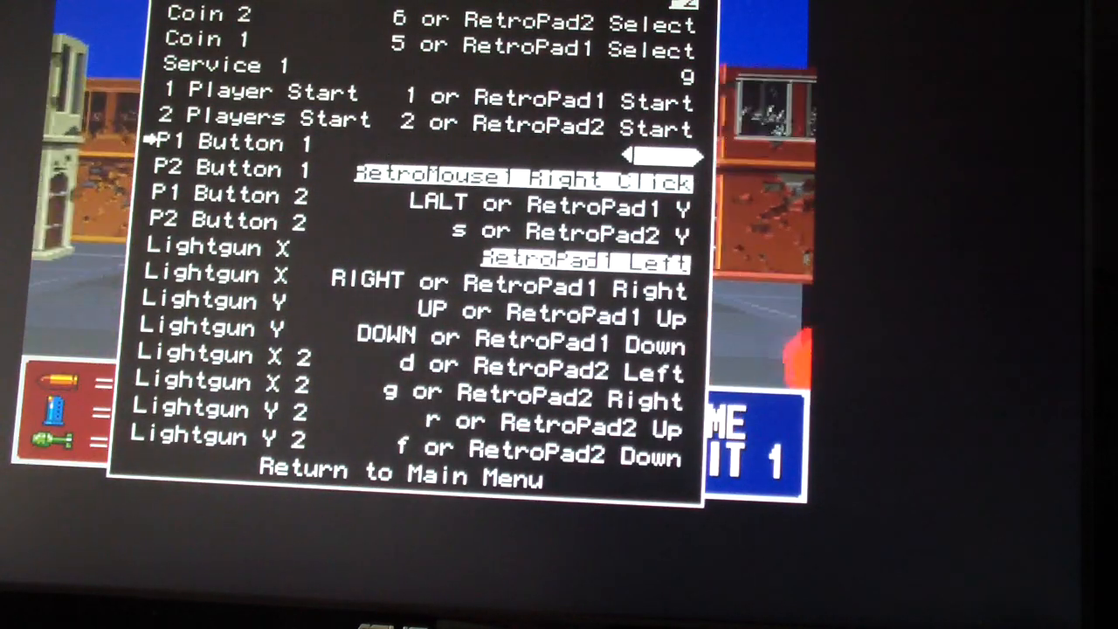
click(524, 157)
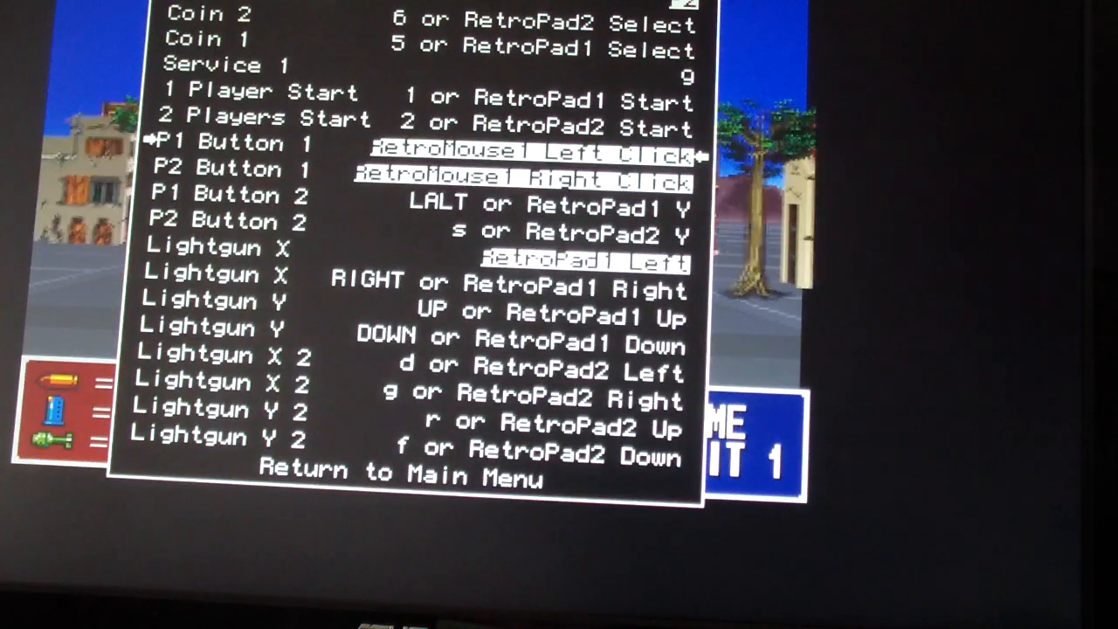
key(Escape)
key(Escape)
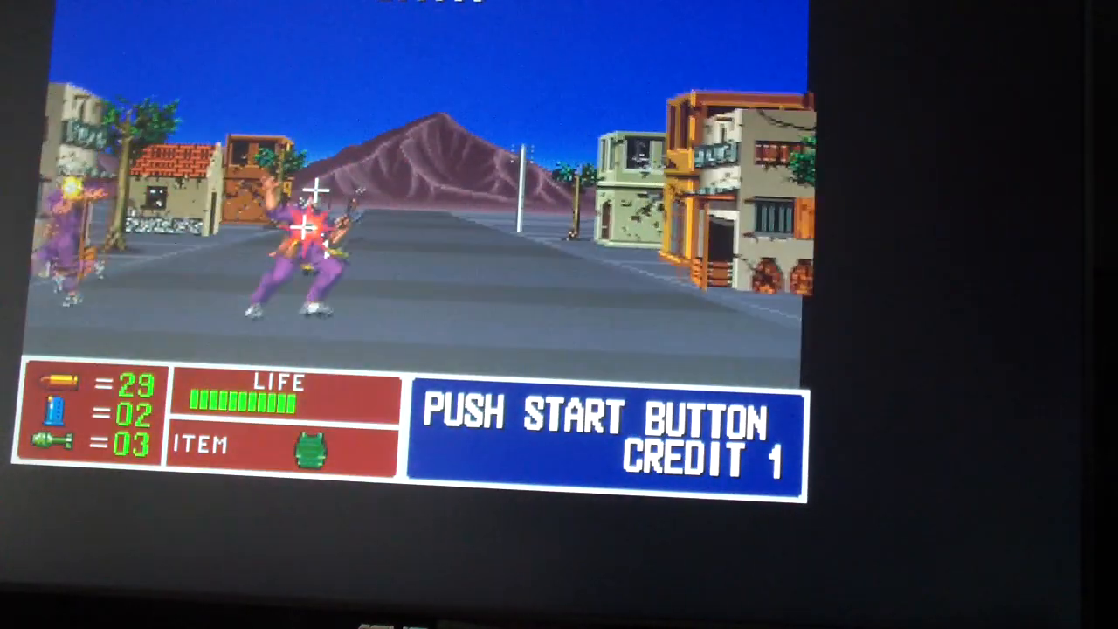
Reopen the MAME menu and highlight Input (this game).
key(Tab)
key(Down)
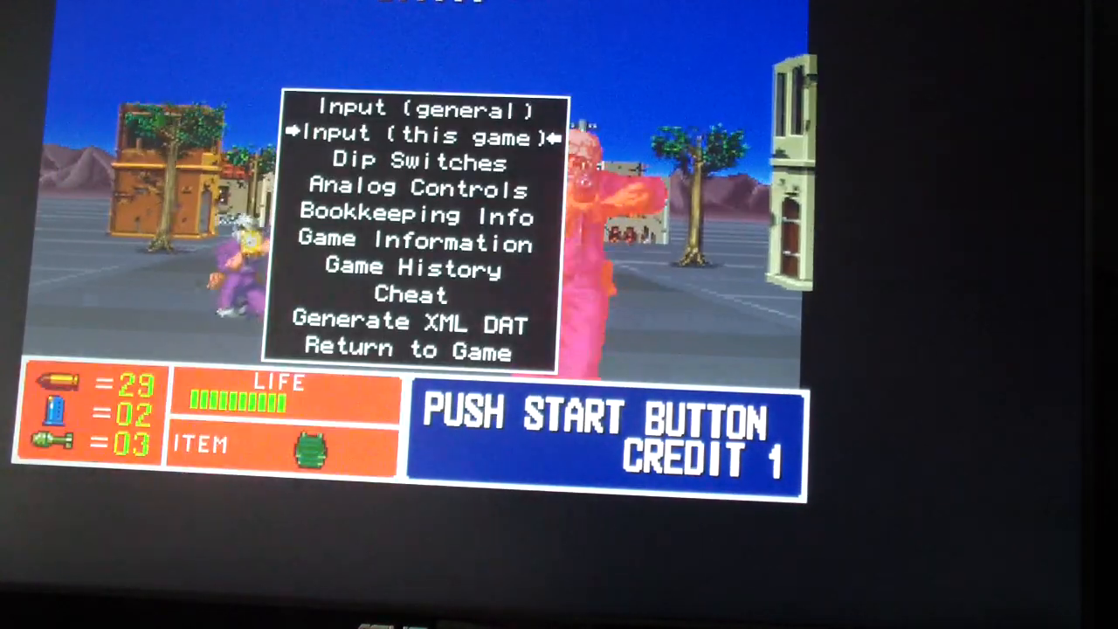
In Input (this game), remap P2 Button 1 to the Z key.
key(Return)
key(Down)
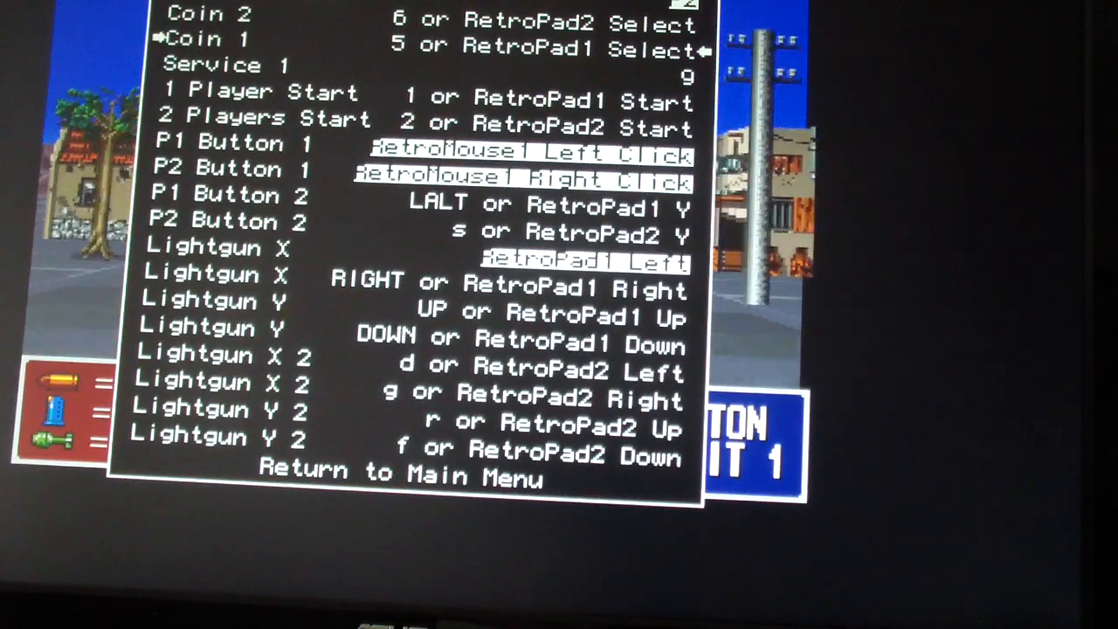
key(Down)
key(Down)
key(Down)
key(Down)
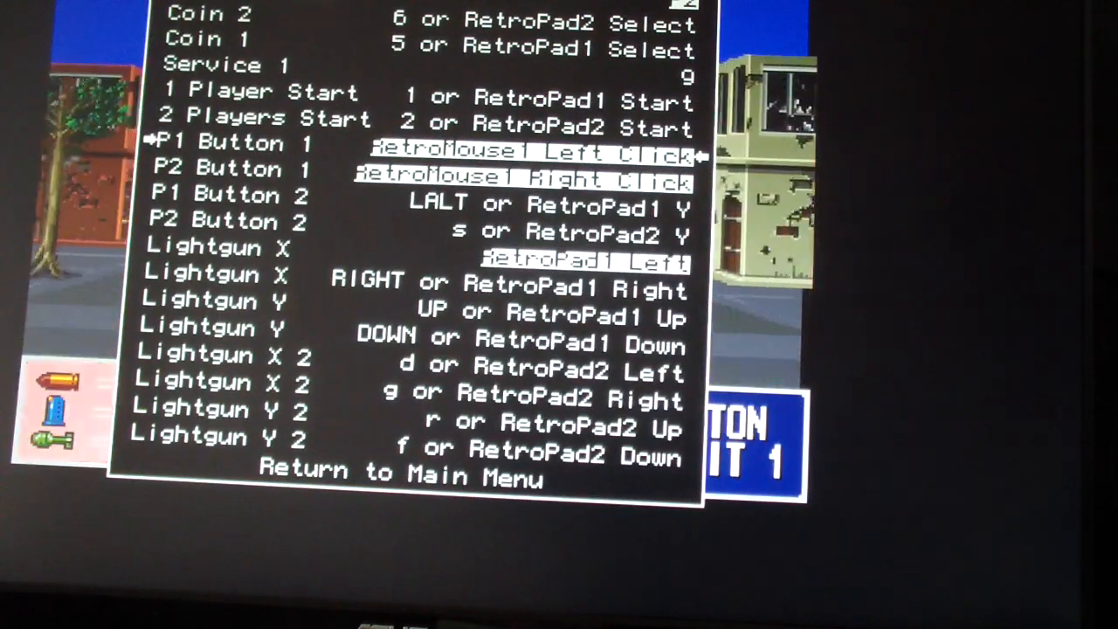
key(Down)
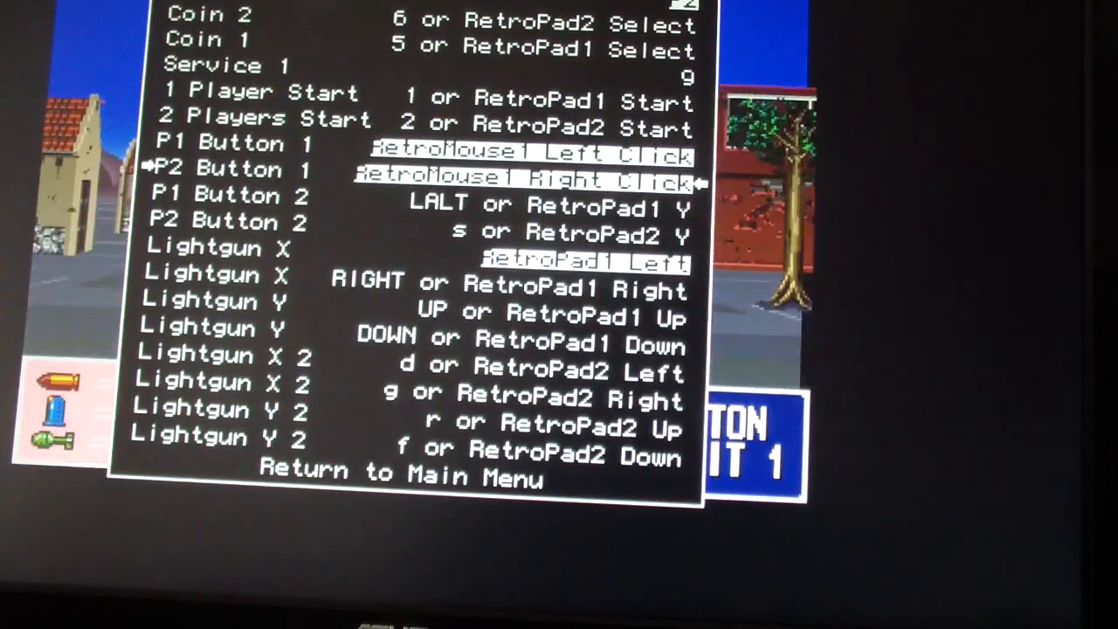
key(Return)
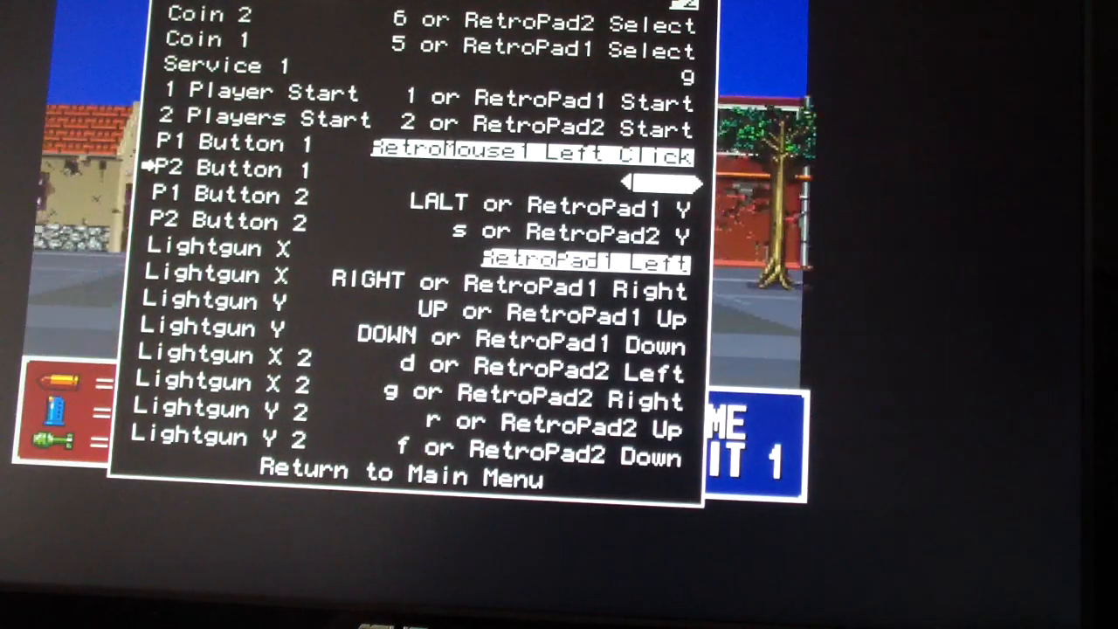
key(z)
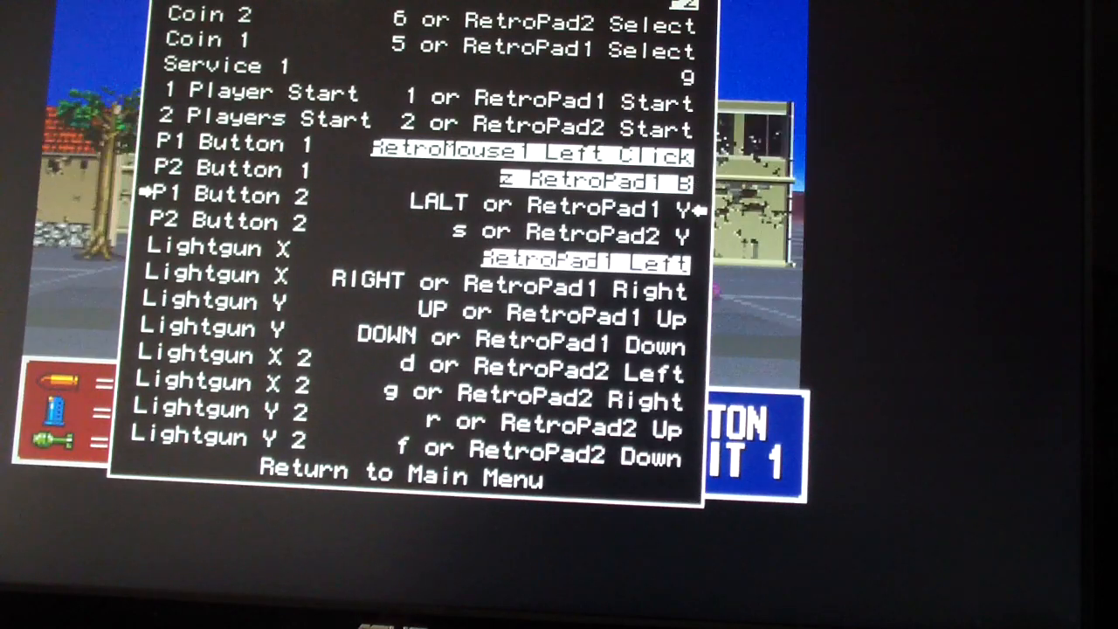
Assign the middle mouse button to P1 Button 2 and back out to the MAME menu.
key(Down)
key(Return)
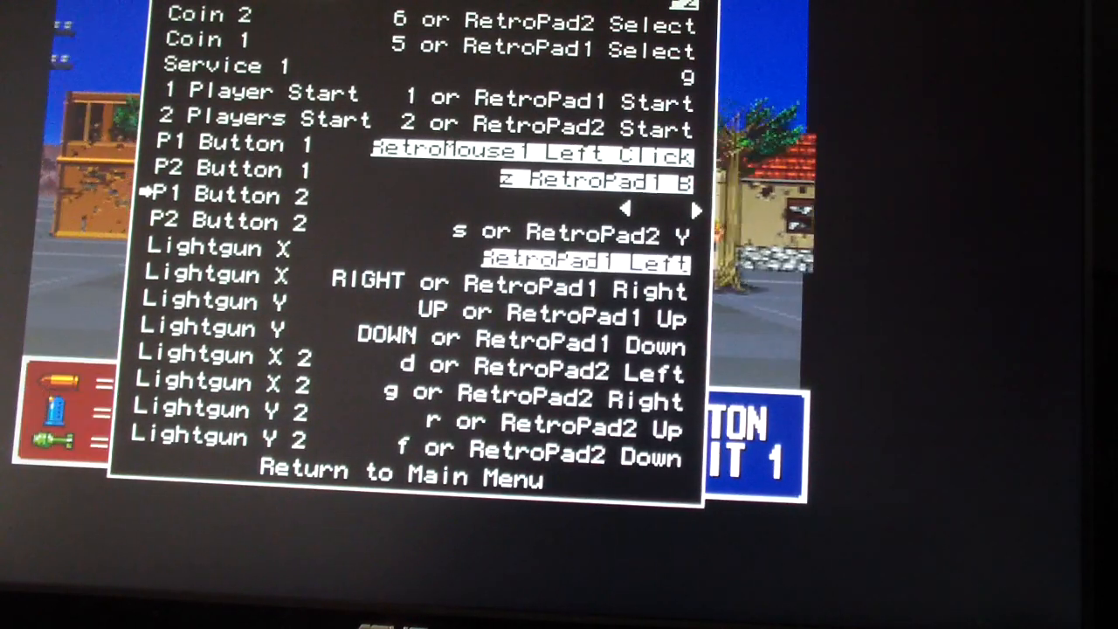
middle_click(559, 314)
key(Escape)
key(Escape)
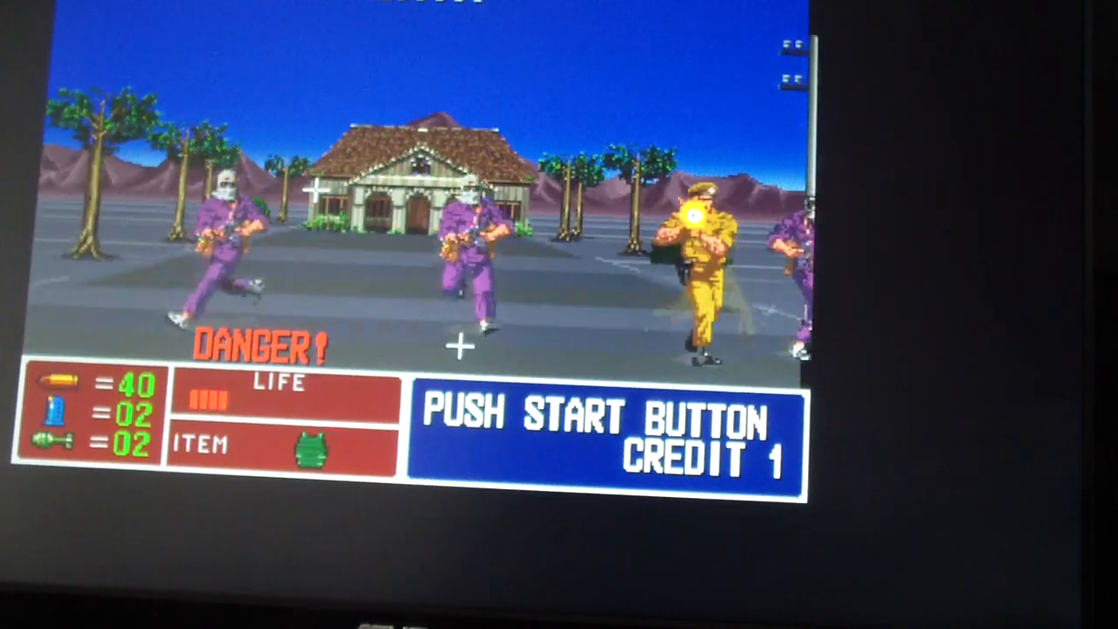
Leave the game via the Quick Menu and select Quit RetroArch from the main menu.
key(F1)
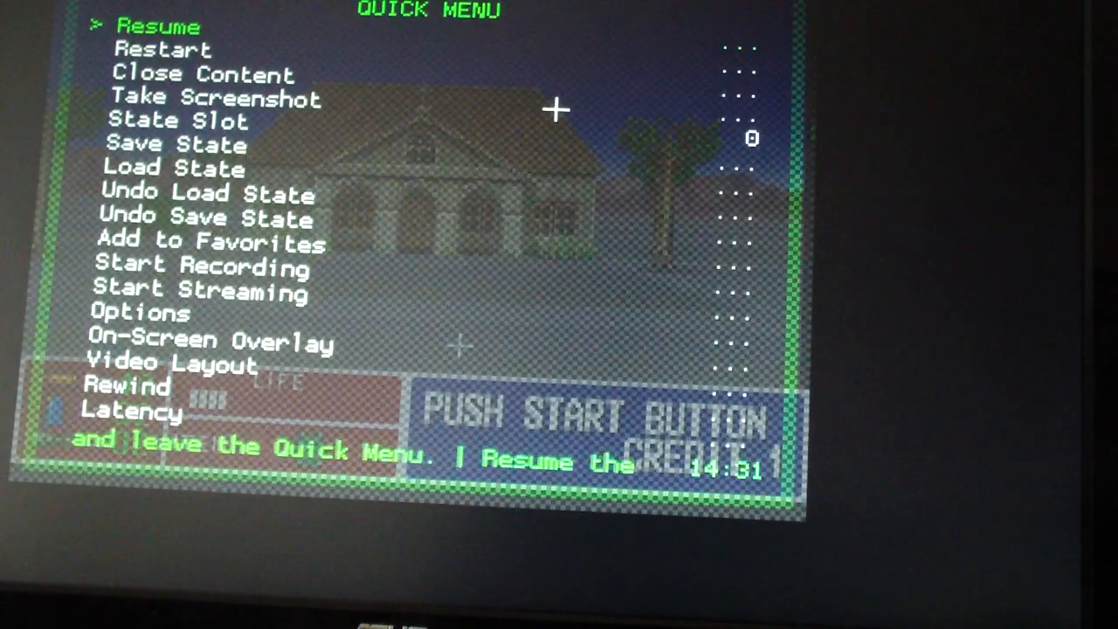
key(BackSpace)
key(Up)
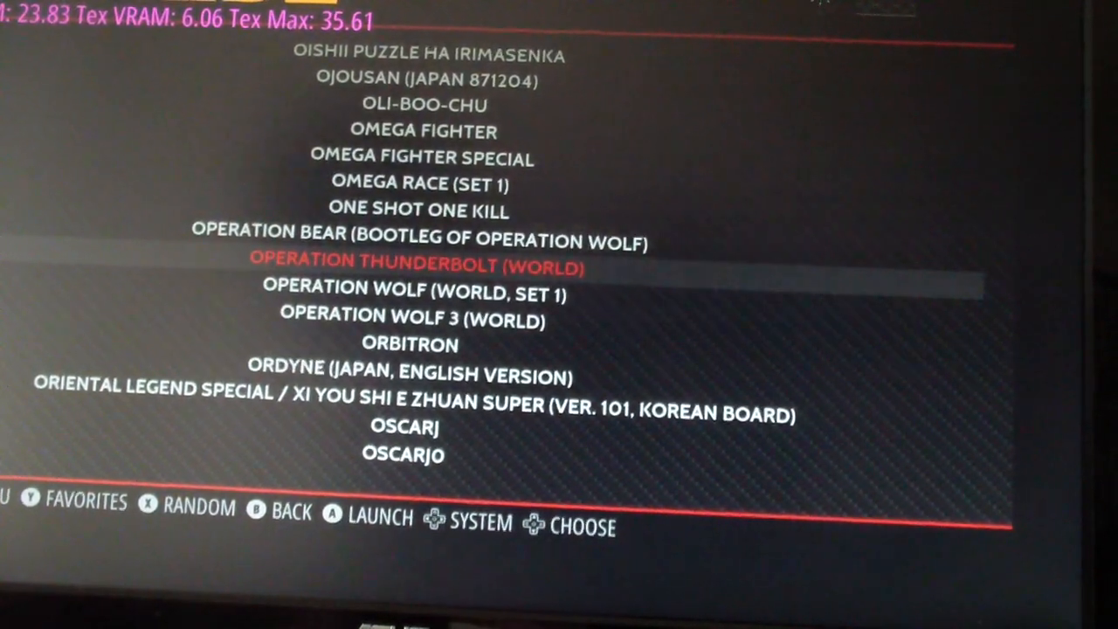
Reach Quit > Shutdown System from the main menu, then cancel the confirmation.
key(Escape)
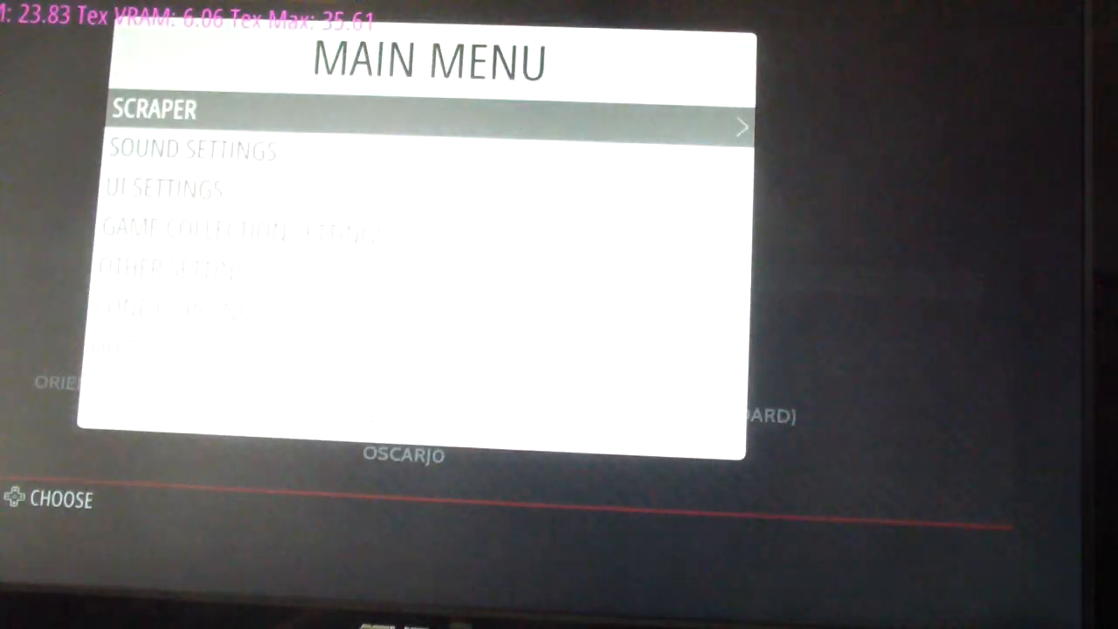
key(Down)
key(Down)
key(Down)
key(Down)
key(Down)
key(Down)
key(Return)
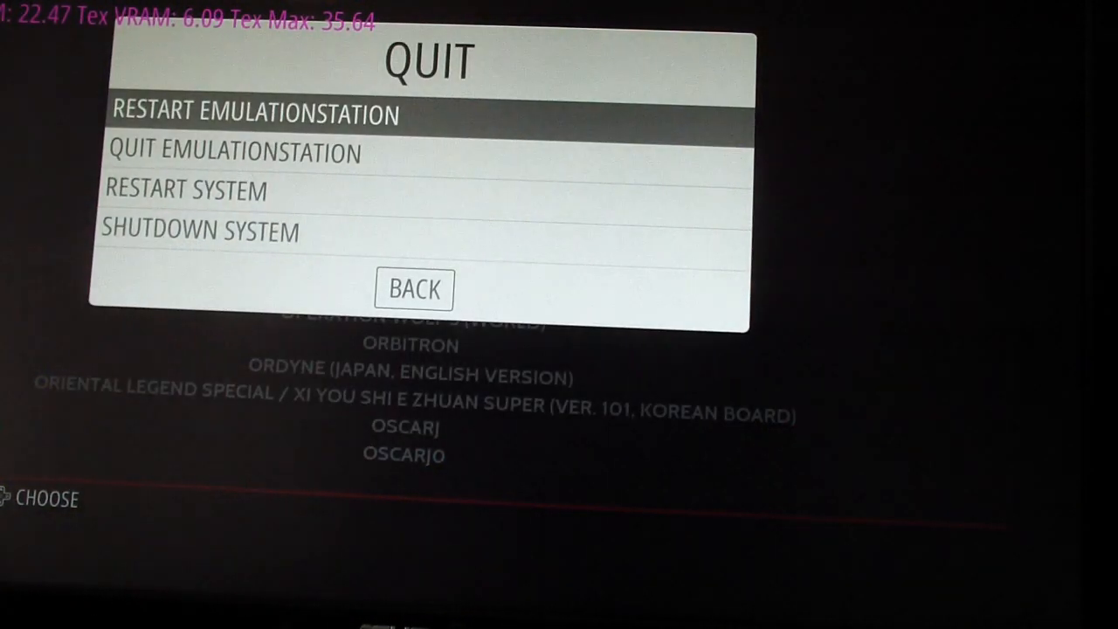
key(Down)
key(Down)
key(Down)
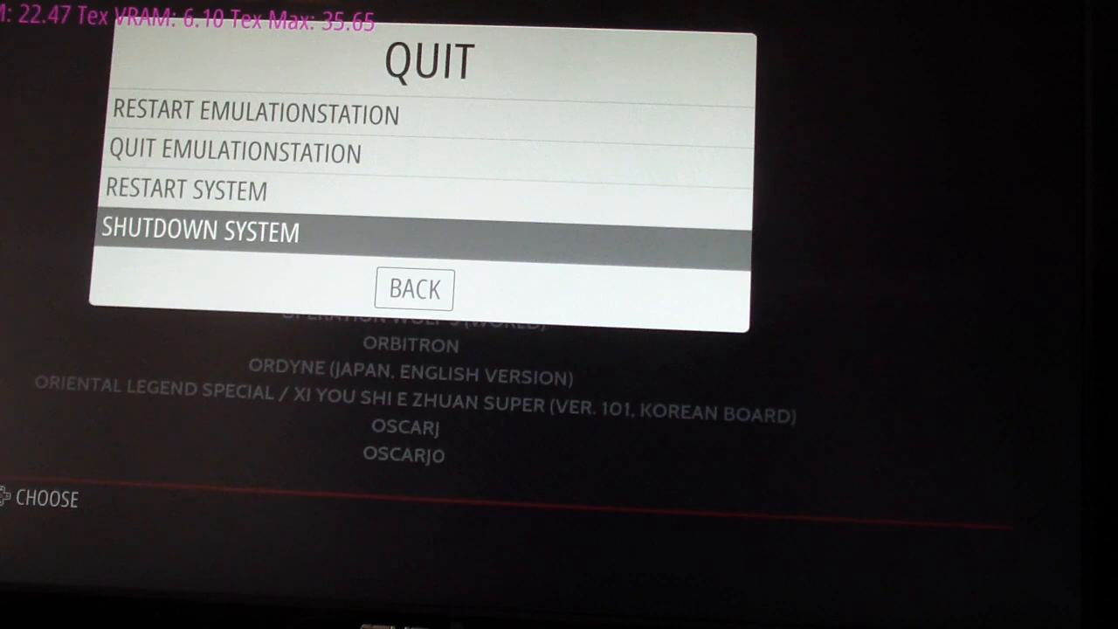
key(Return)
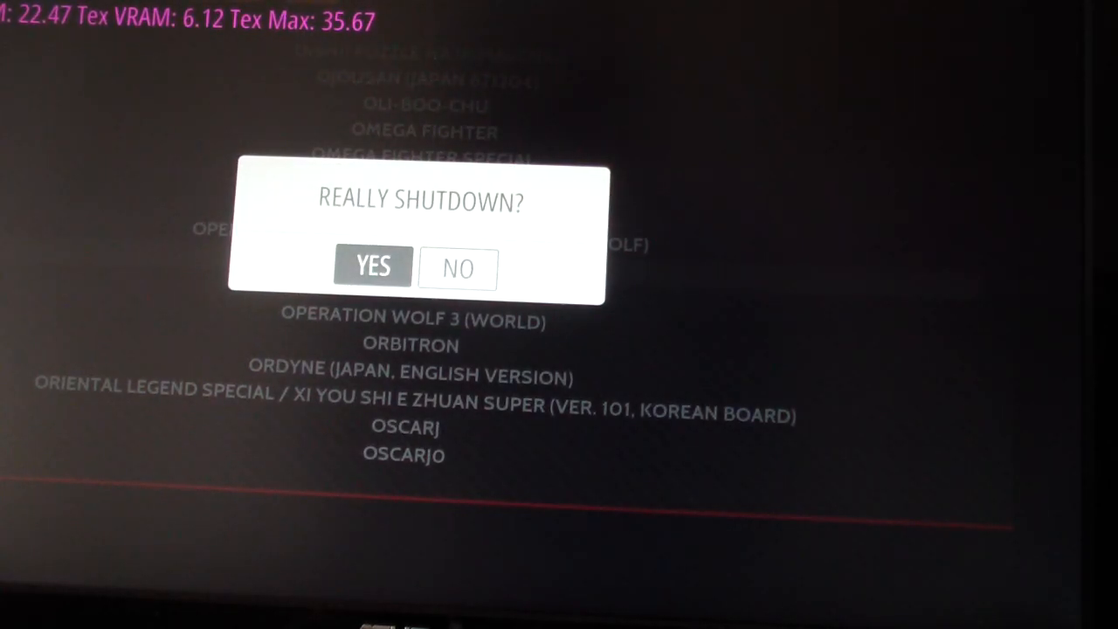
key(Escape)
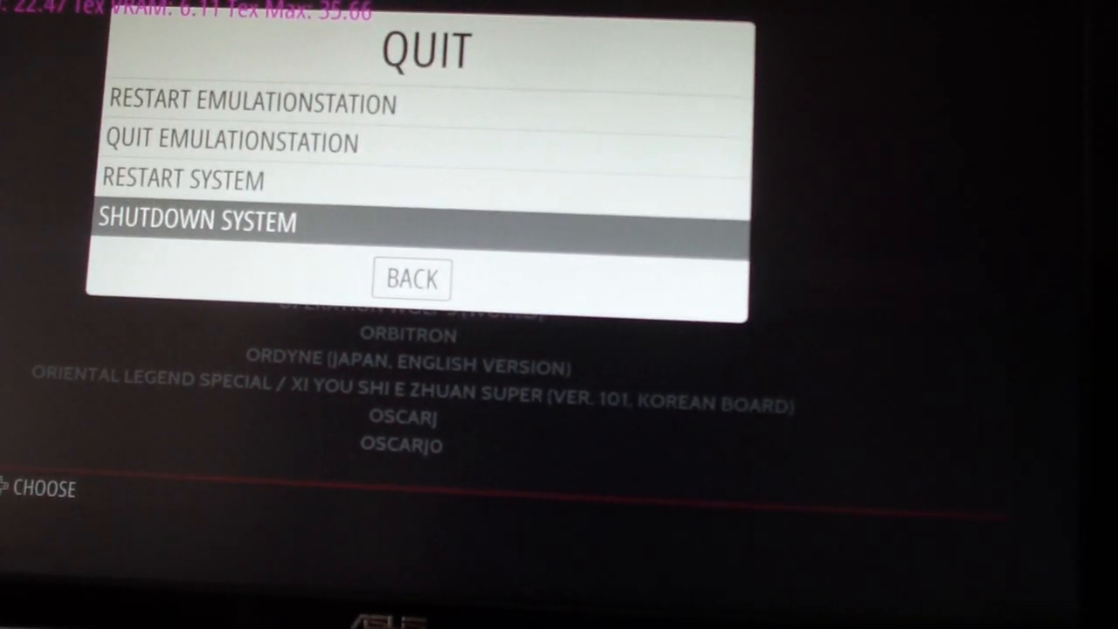
Leave the quit options and move back up through the main menu entries.
key(Down)
key(Return)
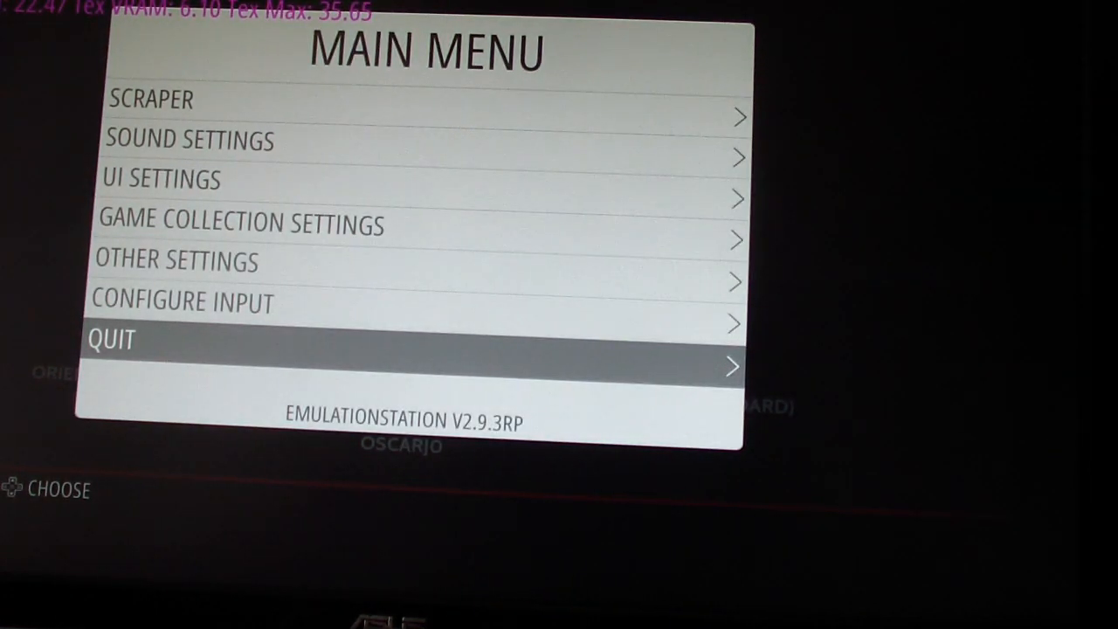
key(Up)
key(Up)
key(Up)
key(Up)
key(Up)
key(Down)
key(Down)
key(Down)
key(Return)
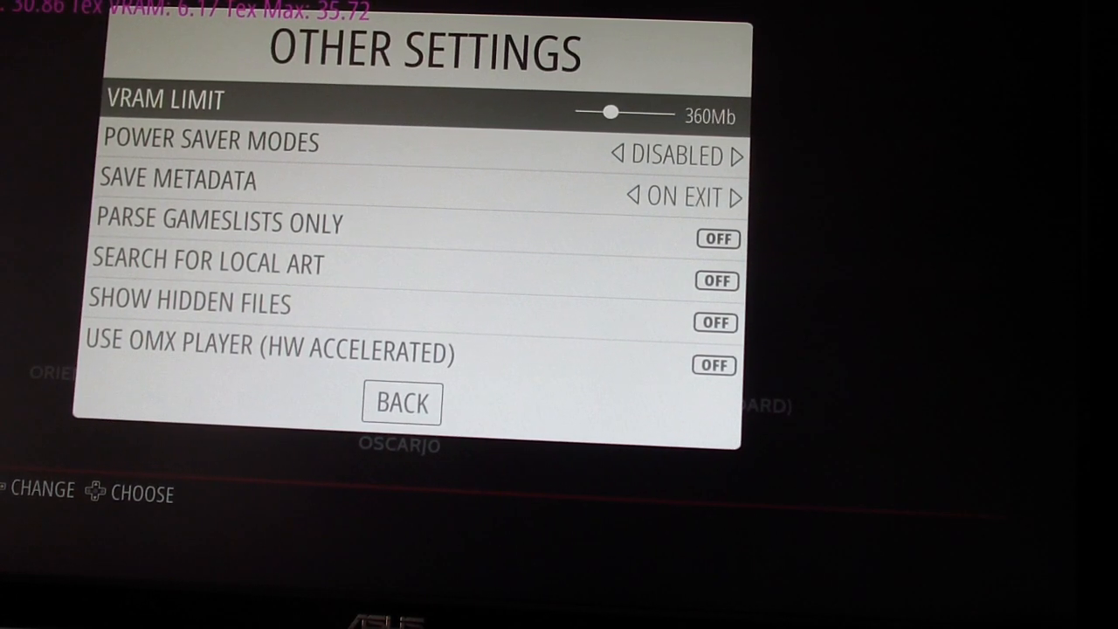
key(Down)
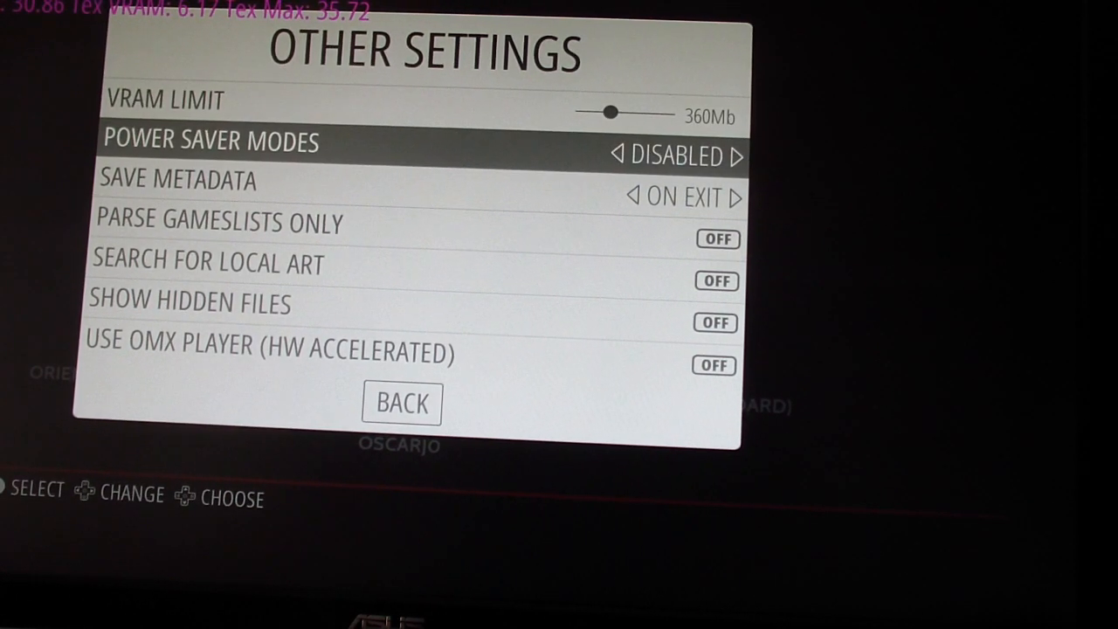
key(Down)
key(Down)
key(Down)
key(Down)
key(Down)
key(Down)
key(Down)
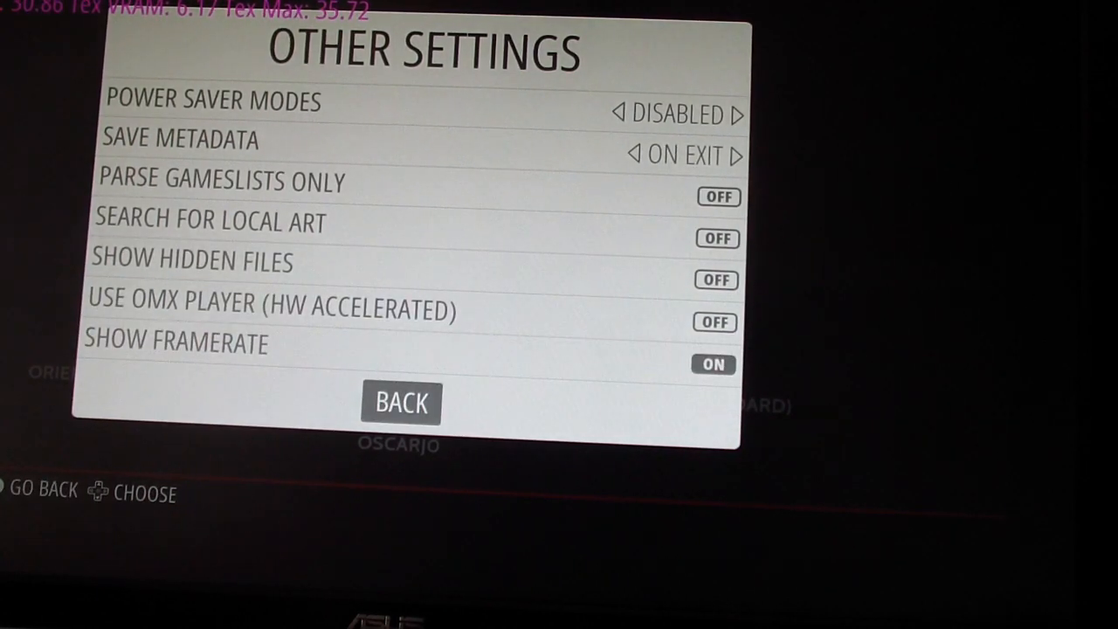
key(Up)
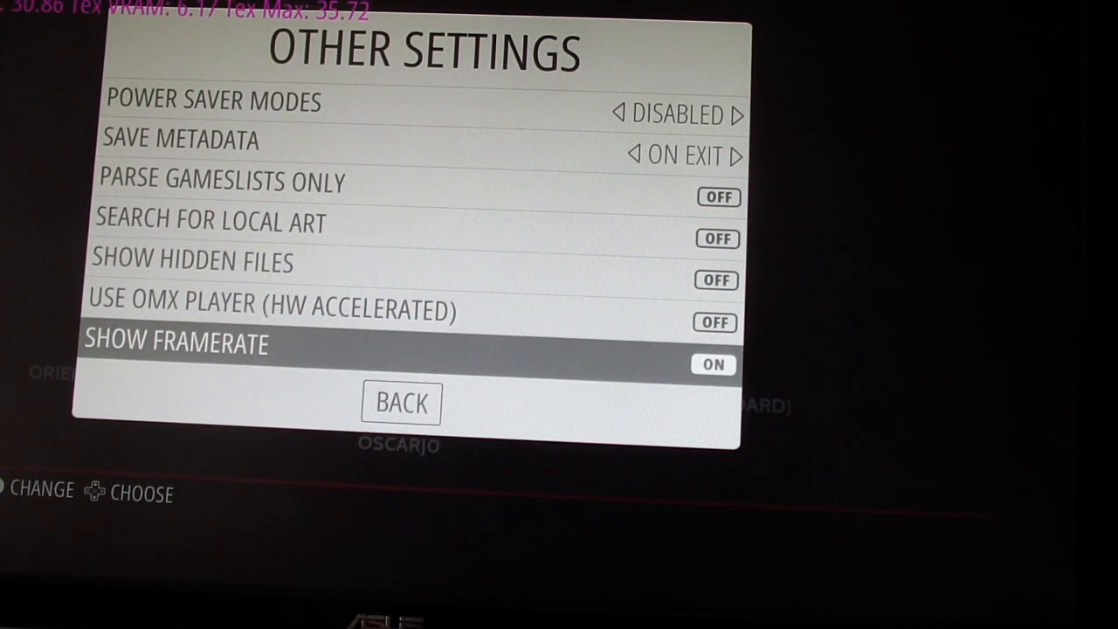
Close the settings and main menu, then reopen the main menu from the game list.
key(Escape)
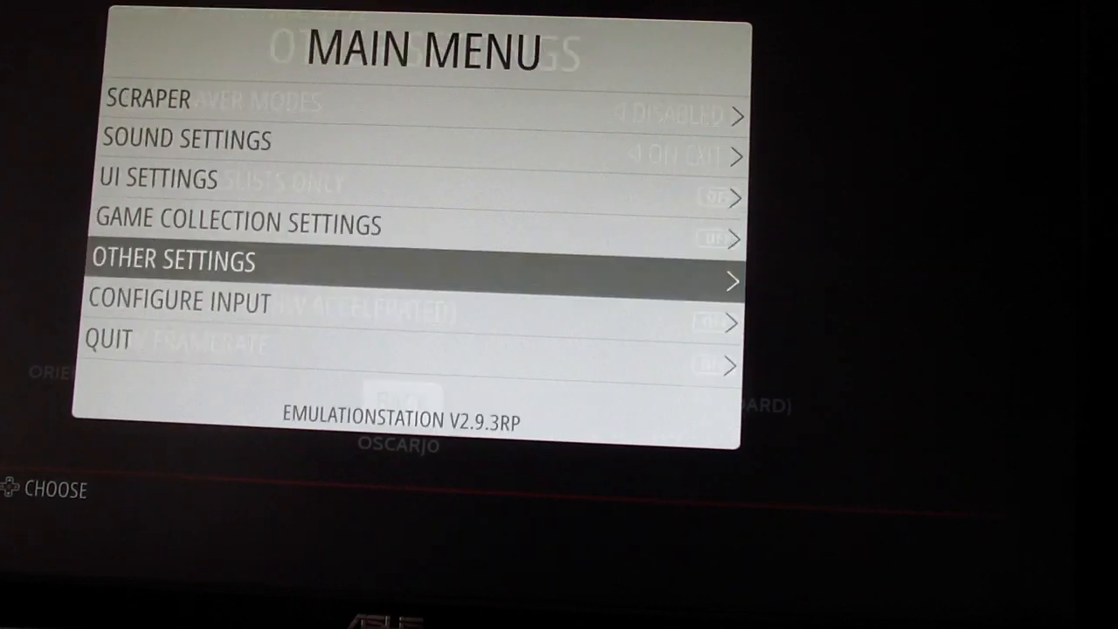
key(Up)
key(Up)
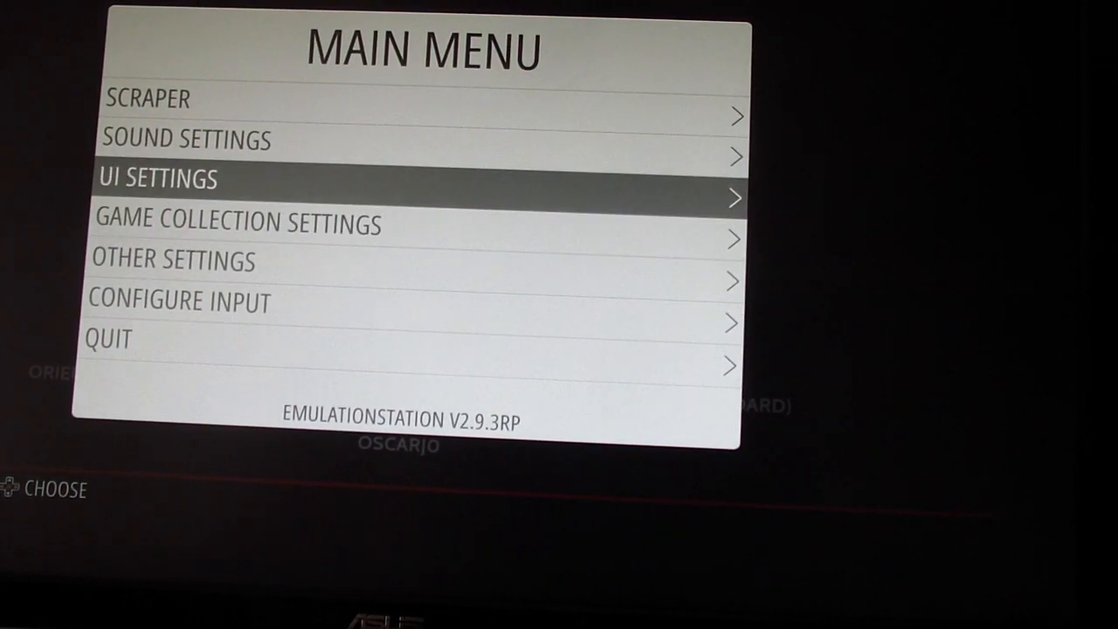
key(Escape)
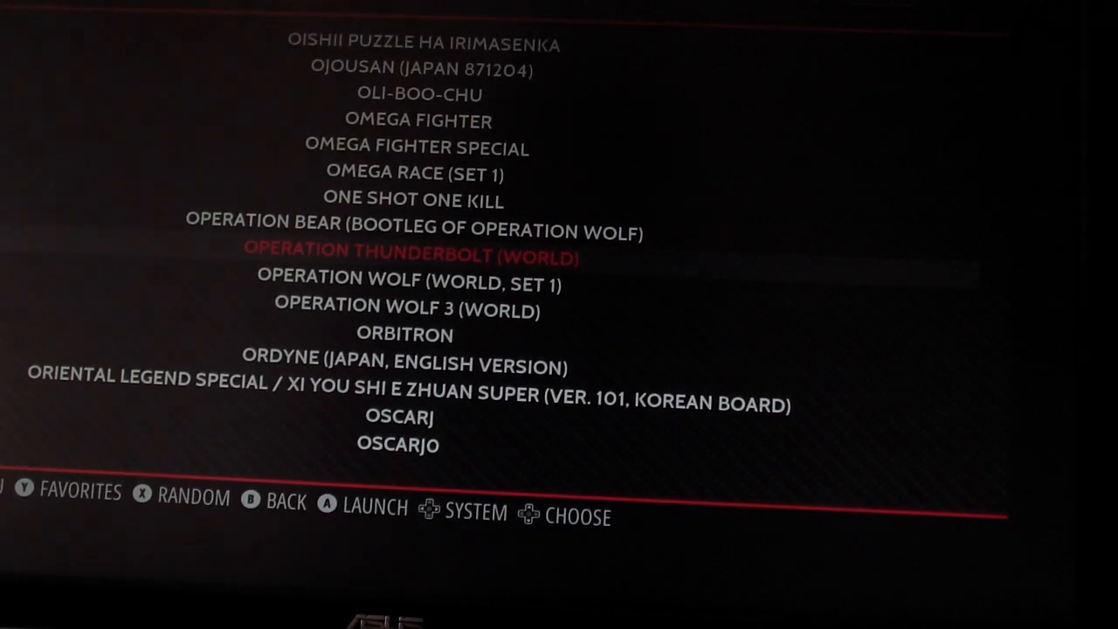
key(Return)
Enter the Quit menu and move the selection onto Shutdown System.
key(Down)
key(Down)
key(Down)
key(Down)
key(Down)
key(Down)
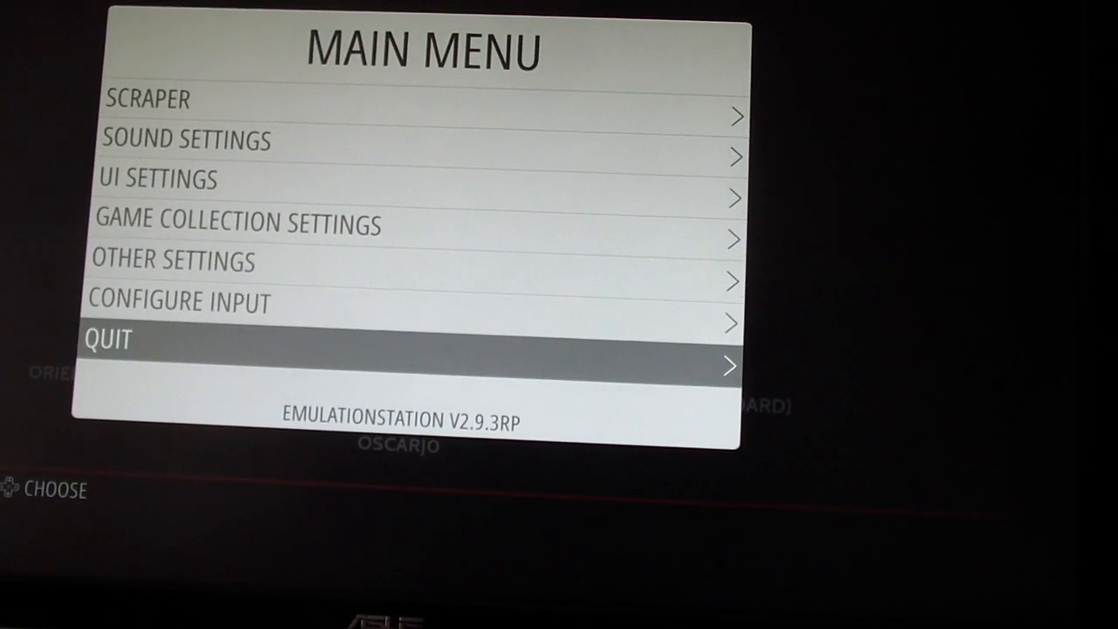
key(Return)
key(Down)
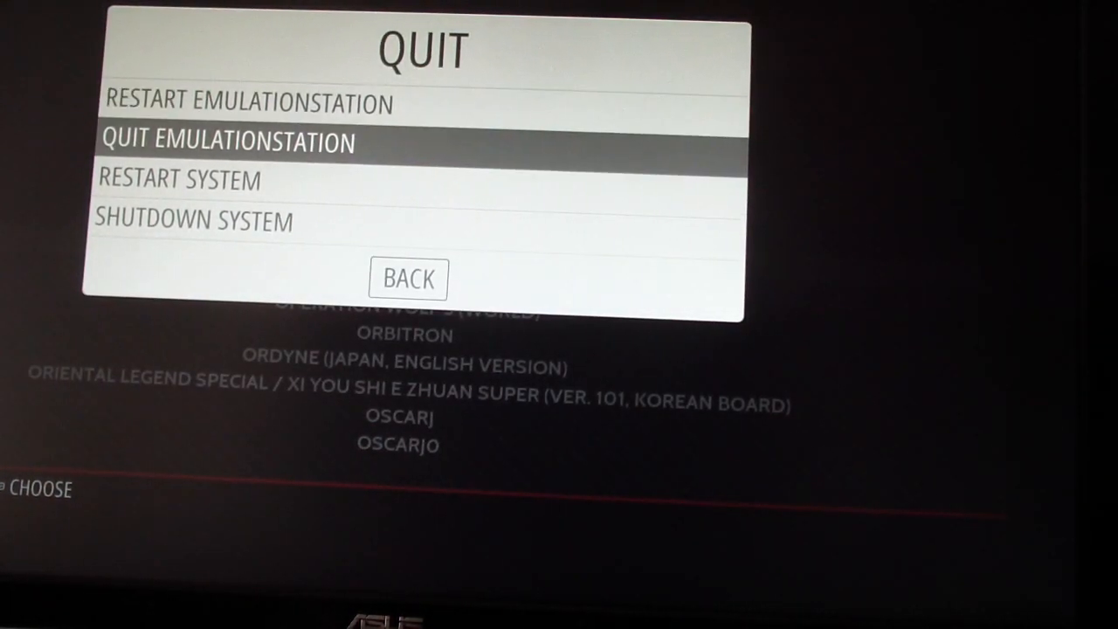
key(Down)
key(Up)
key(Down)
key(Down)
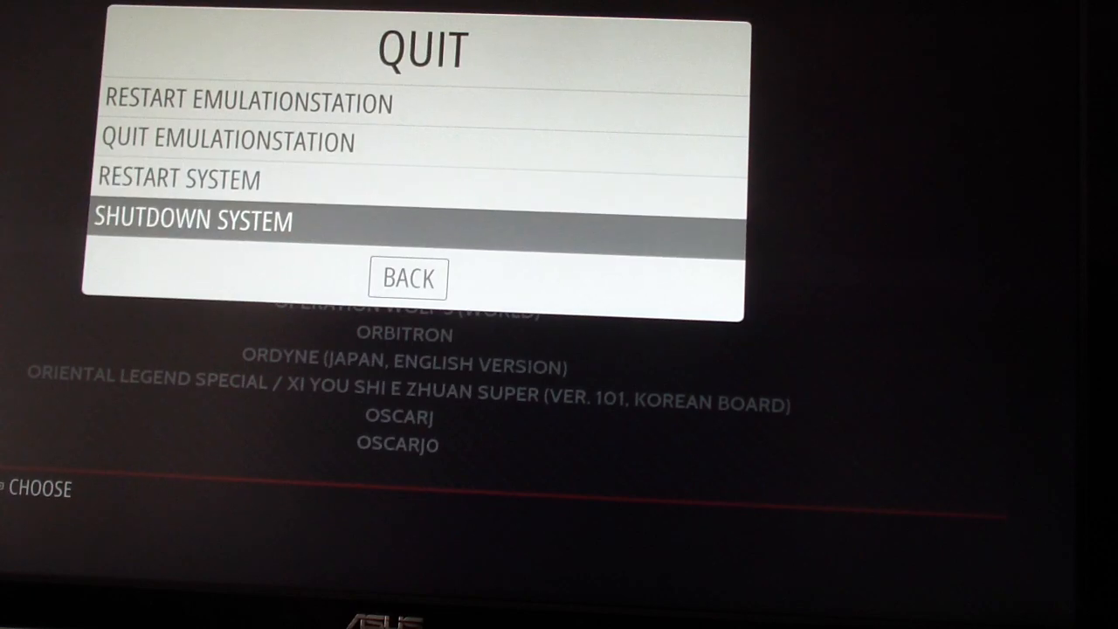